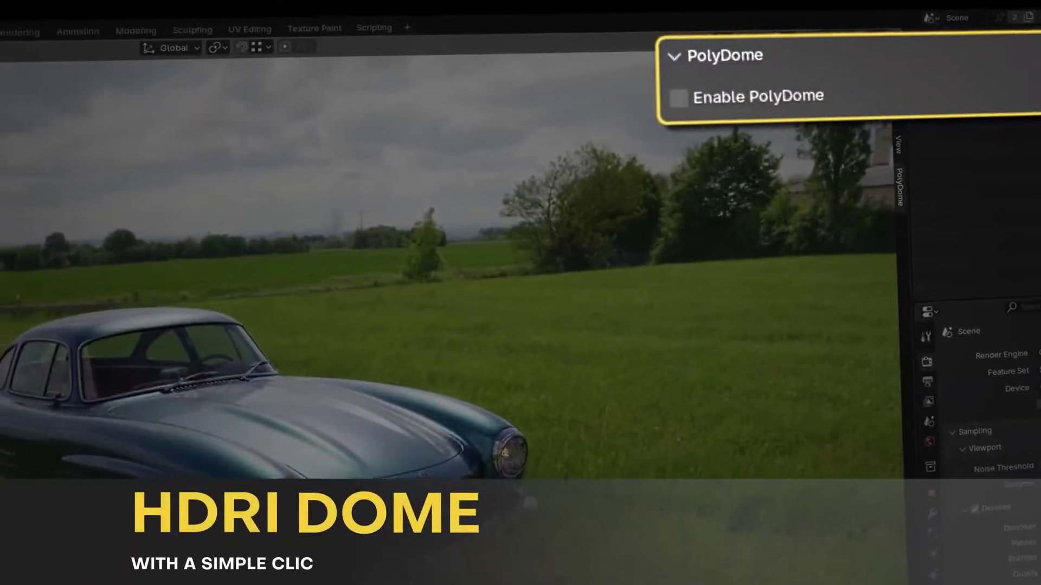
- Enable PolyDome so the roadside HDRI is projected onto a dome around the car
left_click(675, 98)
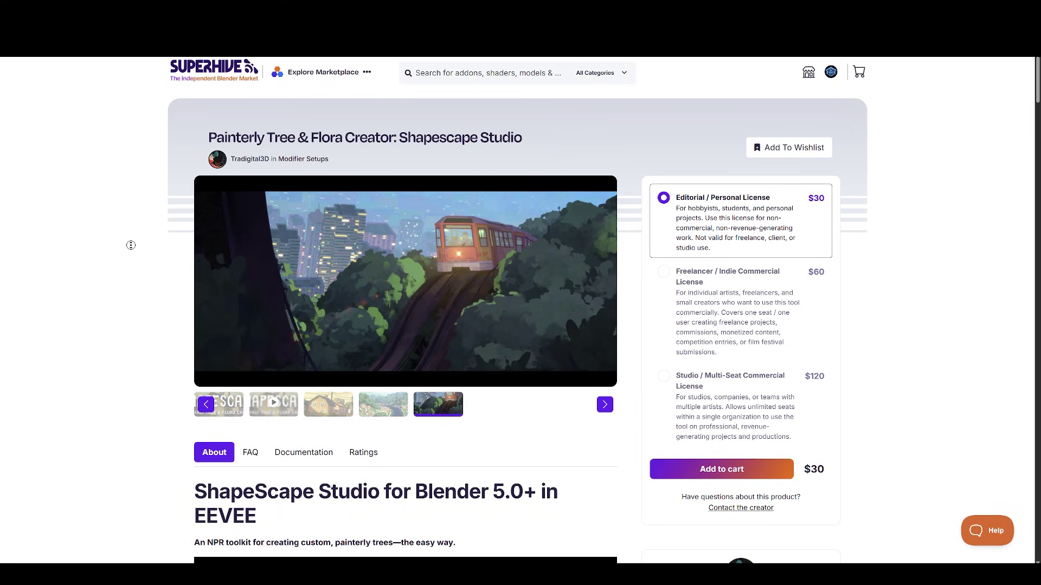
- Browse the Painterly Tree & Flora Creator feature sections, returning to 'What can you do with ShapeScape?'
scroll(130, 245, "down", 6)
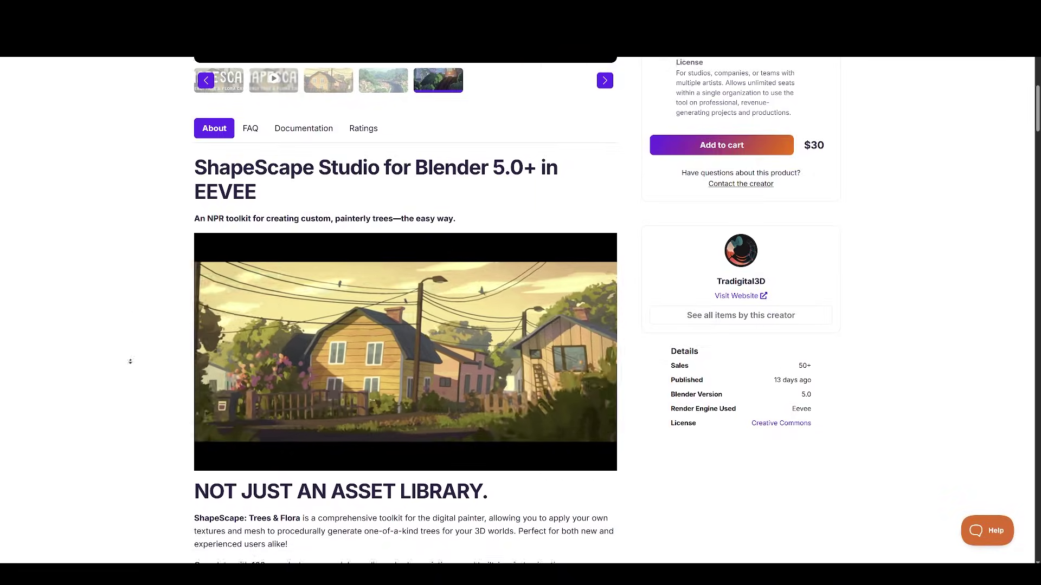
scroll(130, 361, "down", 5)
scroll(676, 283, "down", 5)
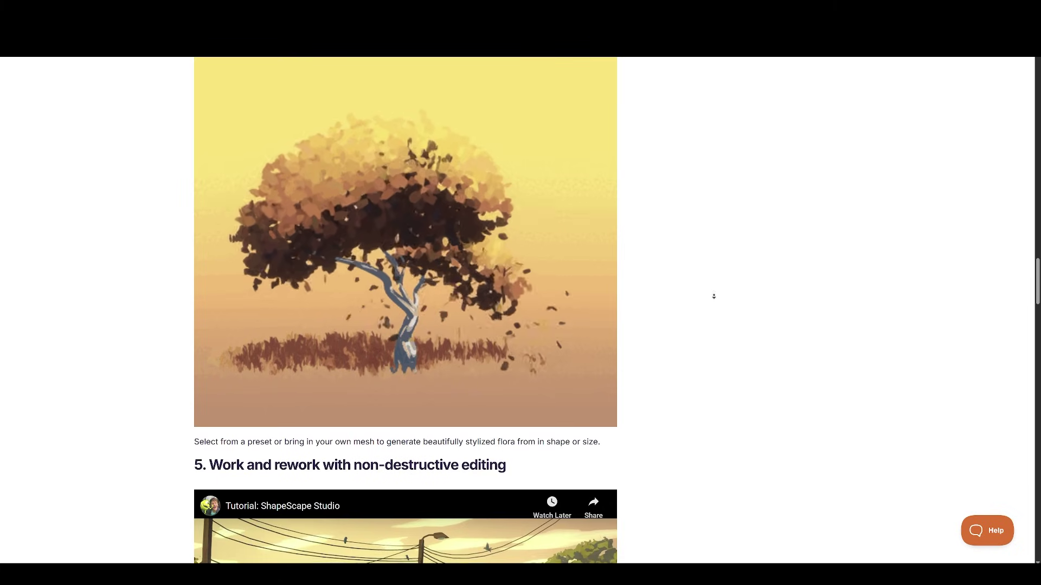
scroll(713, 297, "down", 10)
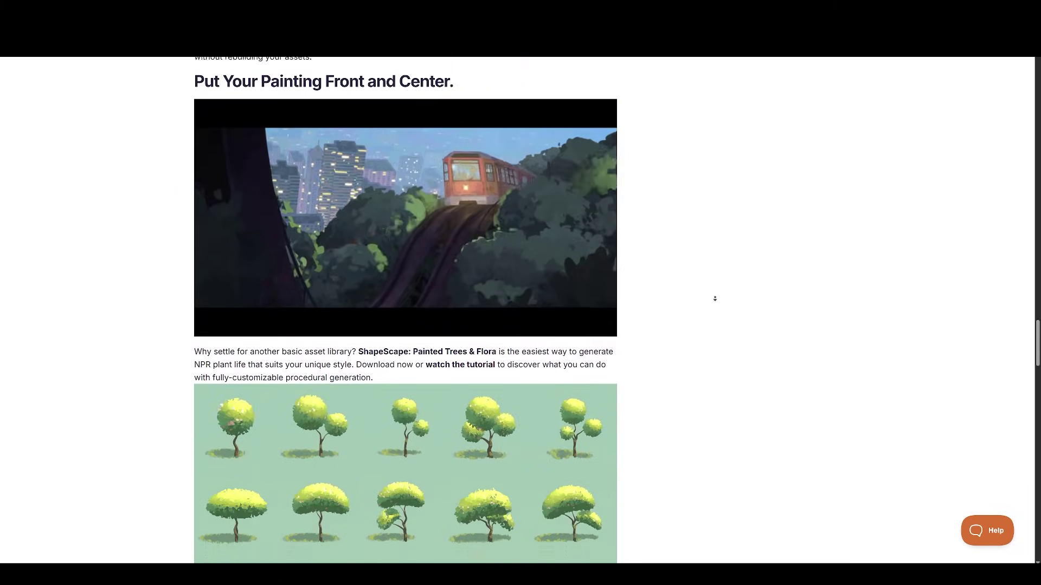
scroll(714, 298, "down", 20)
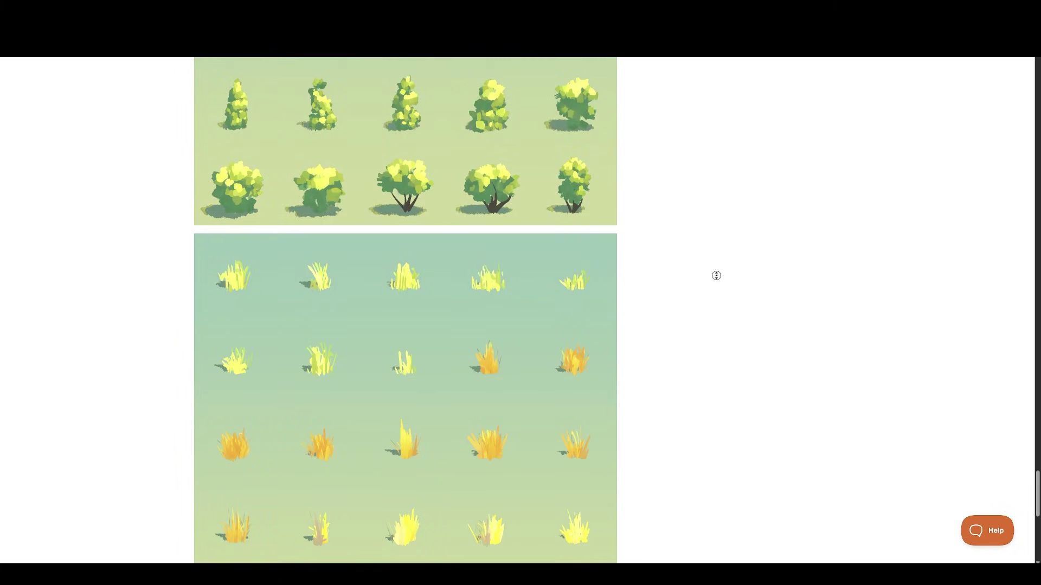
scroll(716, 276, "down", 7)
scroll(627, 239, "up", 12)
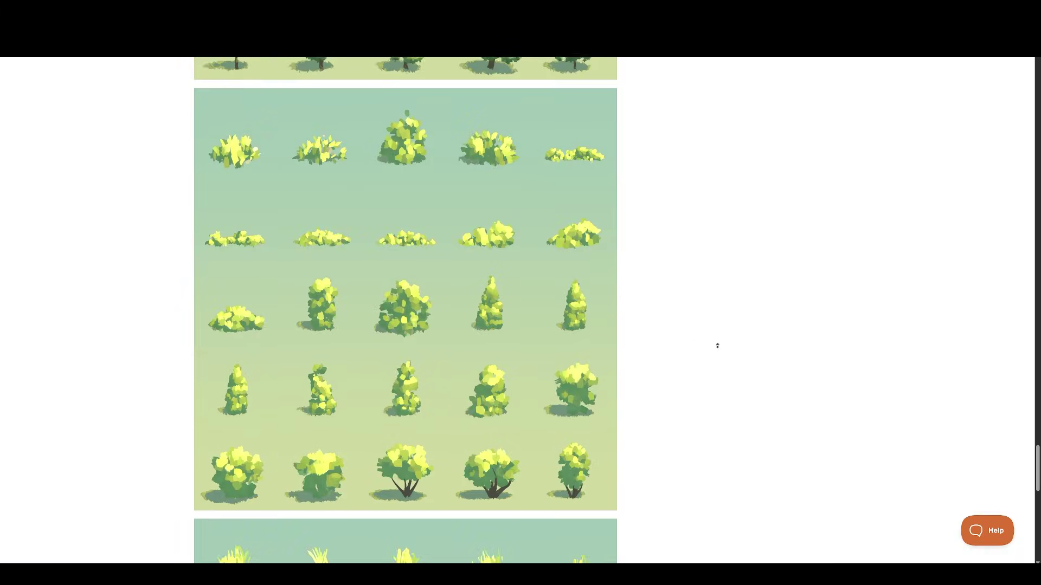
scroll(717, 345, "up", 15)
scroll(711, 430, "down", 2)
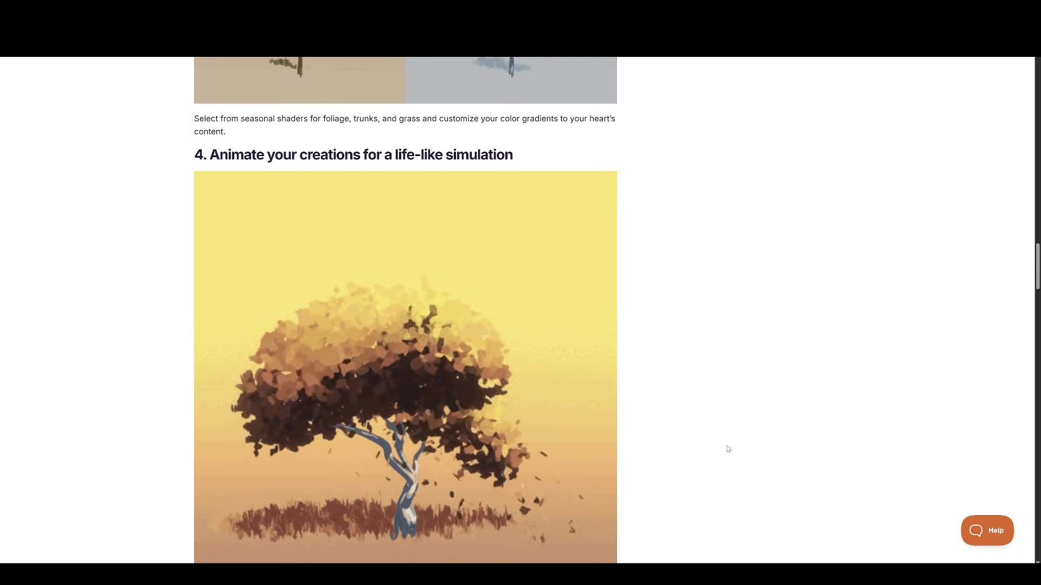
scroll(723, 445, "up", 11)
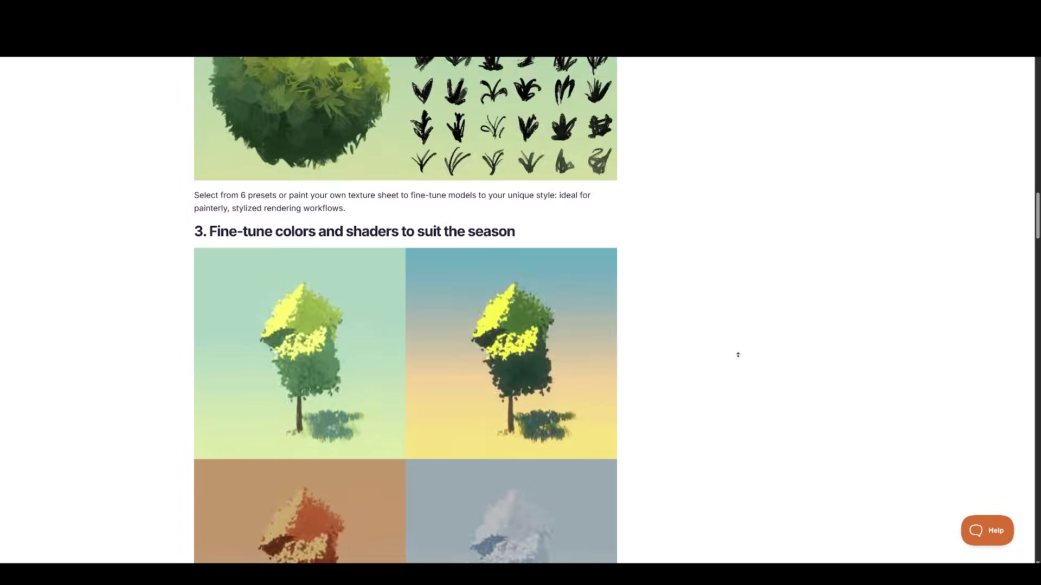
scroll(734, 348, "up", 2)
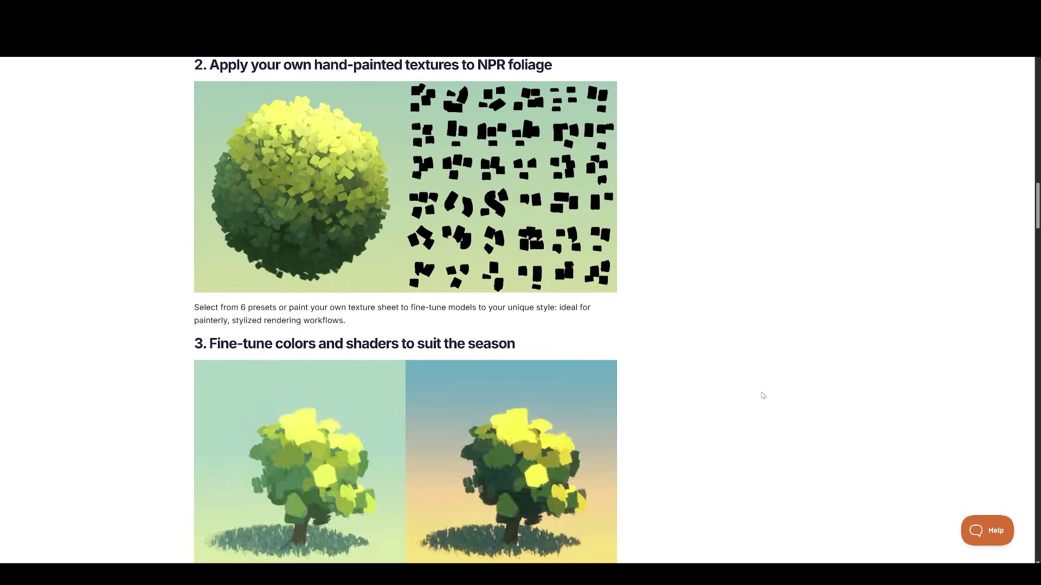
middle_click(765, 460)
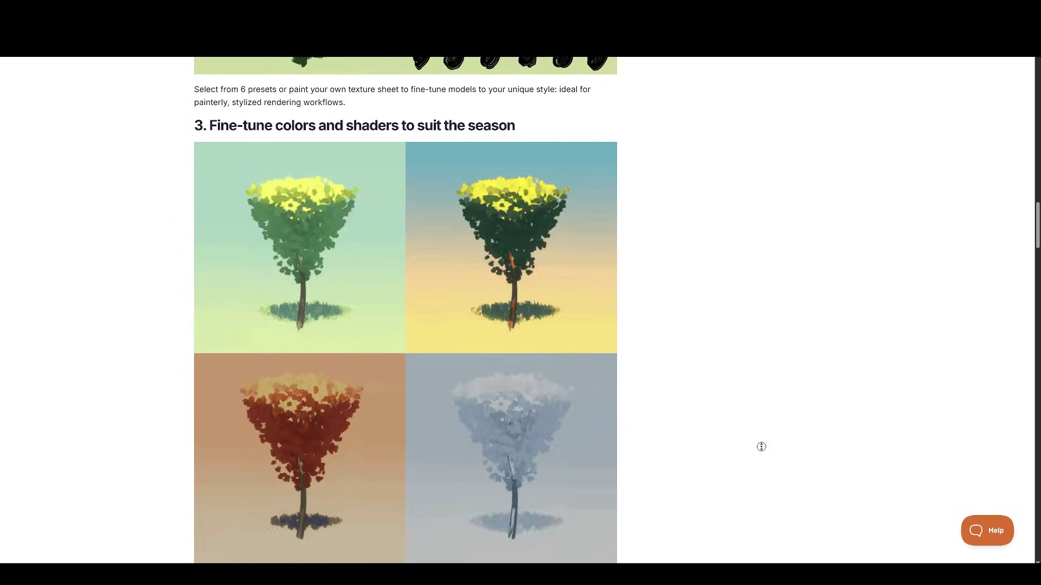
scroll(765, 459, "up", 20)
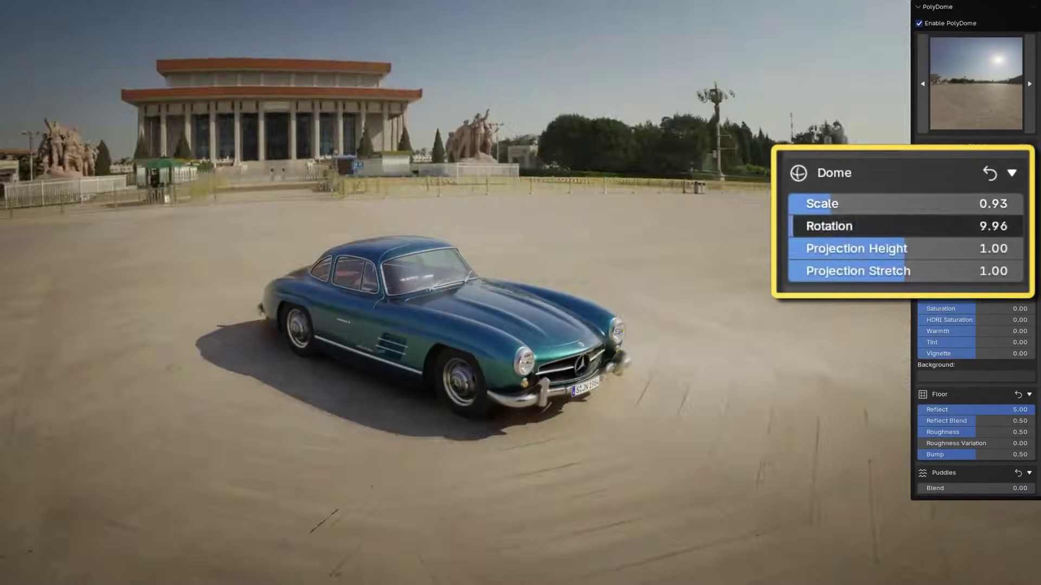
- Rotate the dome environment around the car and switch the render engine to EEVEE
left_click_drag(905, 226, 901, 260)
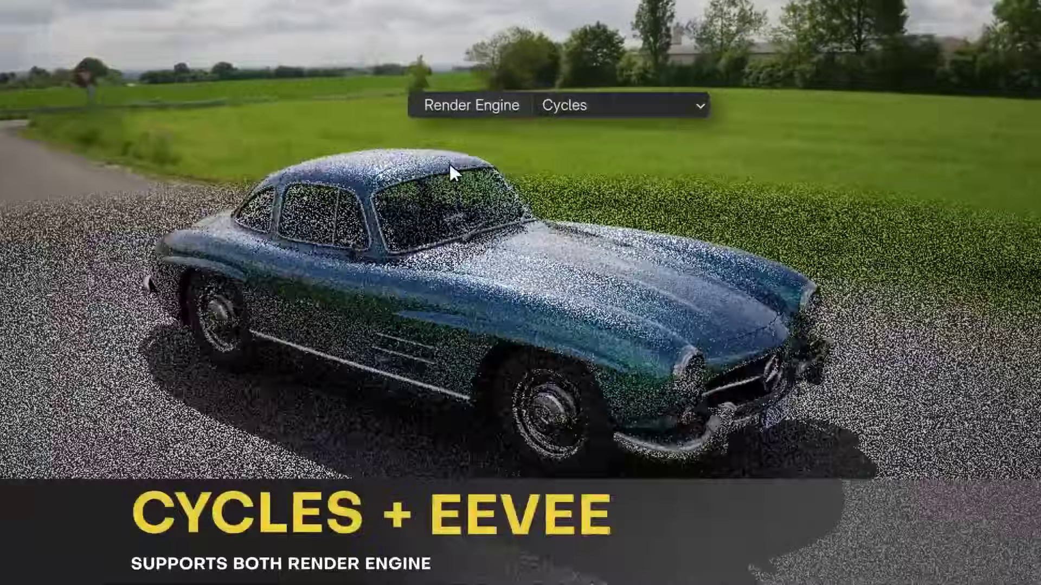
left_click(701, 106)
left_click(664, 135)
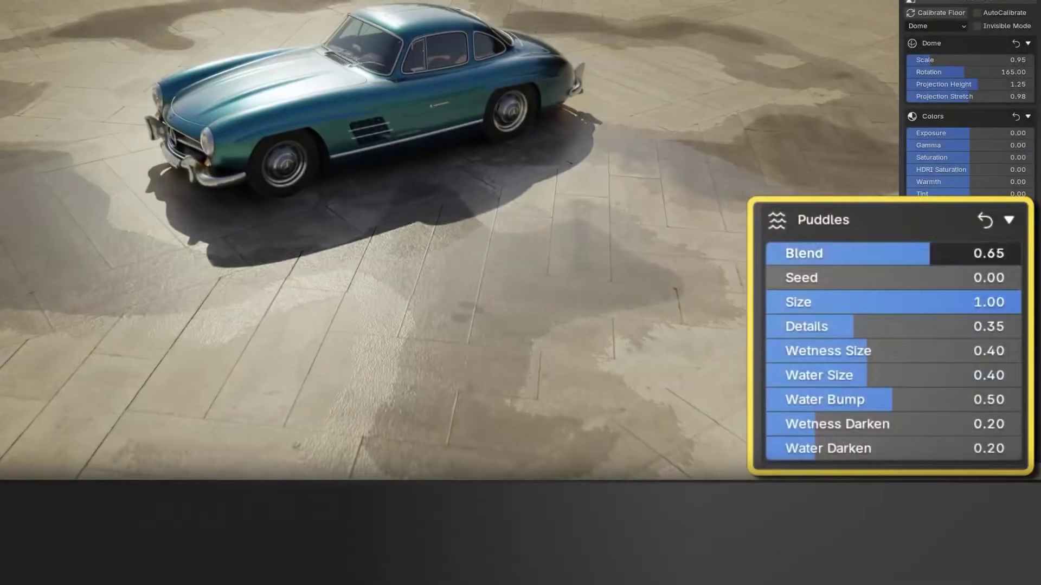
- Blend water puddles into the floor, tweak the puddle pattern, and set dome projection to Cube
left_click_drag(767, 277, 767, 277)
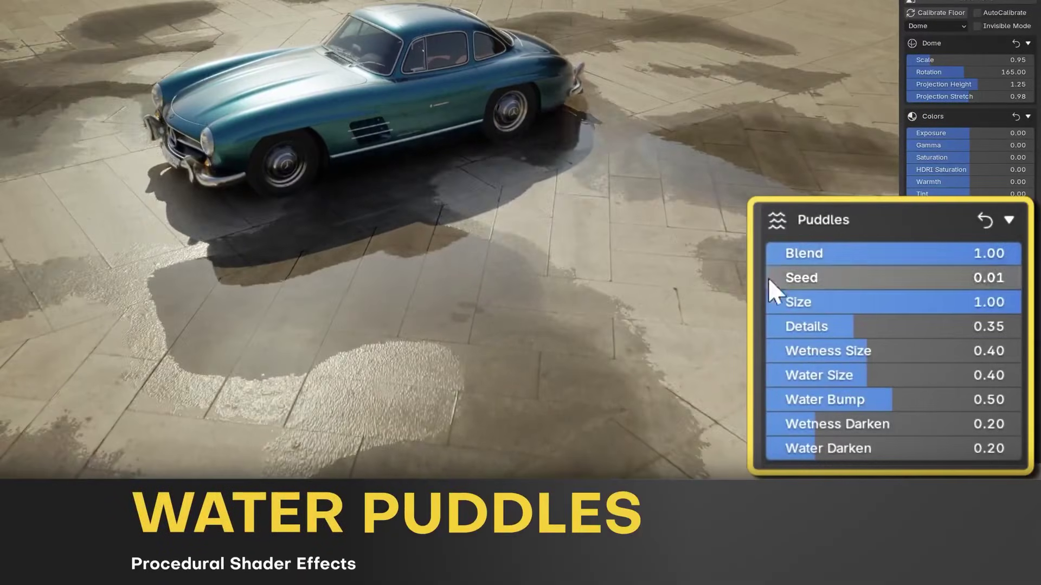
left_click(802, 326)
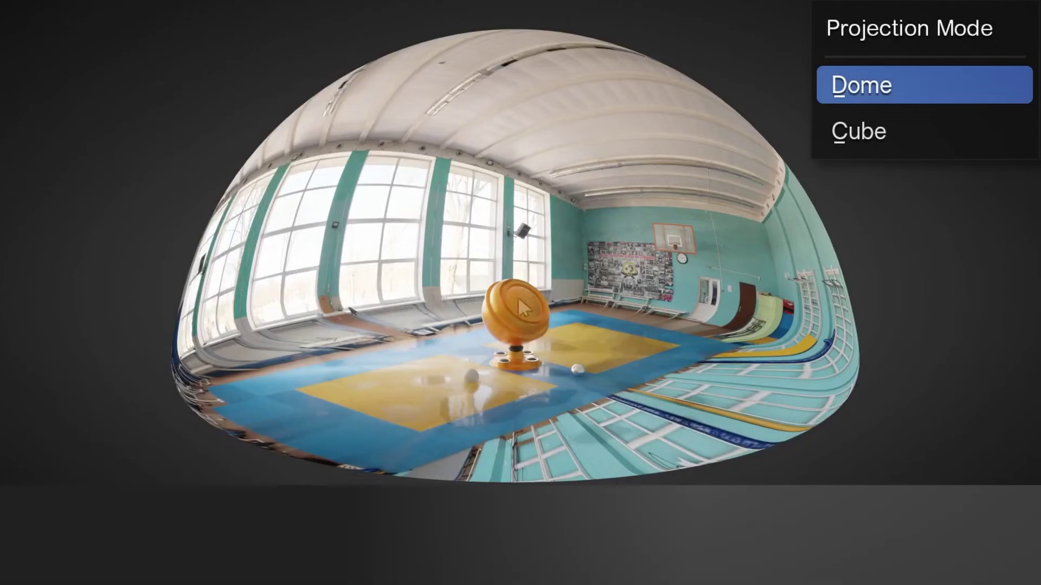
left_click(929, 133)
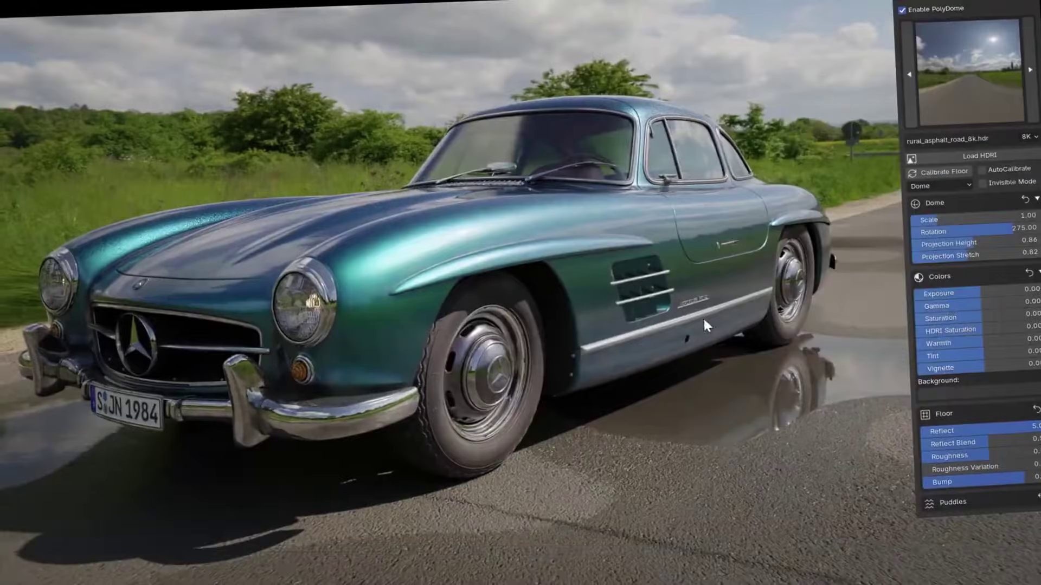
- Raise exposure, gamma and saturation, warm the colours, and add a vignette
left_click_drag(870, 267, 895, 267)
left_click_drag(857, 295, 881, 319)
left_click_drag(911, 368, 943, 368)
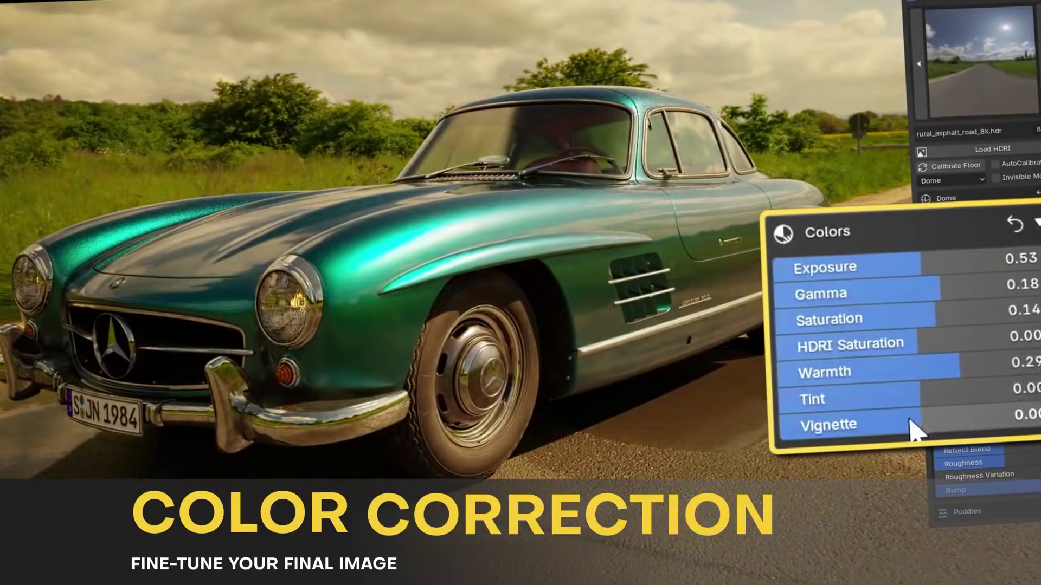
left_click_drag(912, 422, 1008, 421)
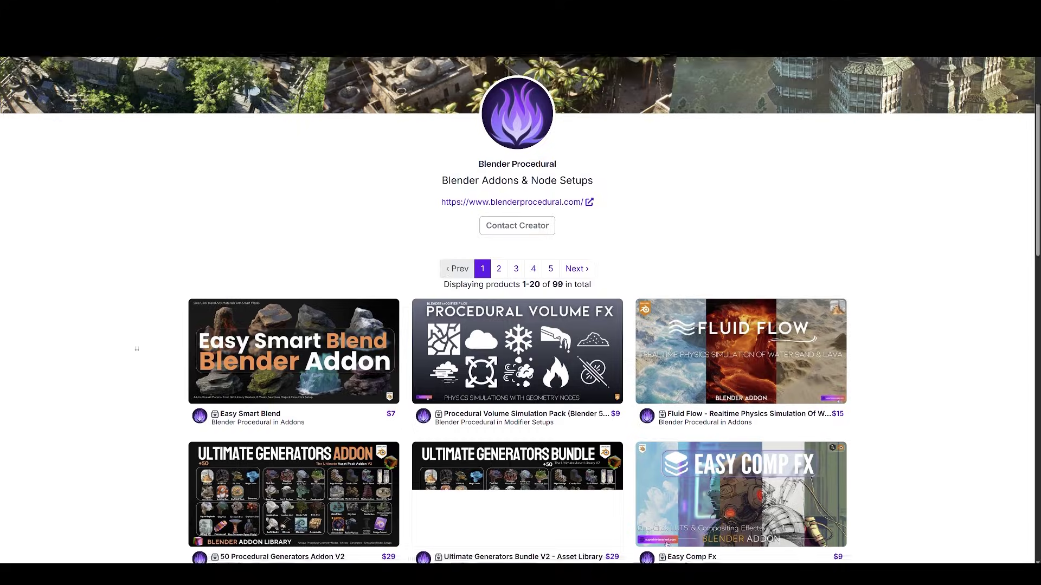
- Open the +50 Ultimate Blender Addons Bundle from the Blender Procedural listing and read its addon list
scroll(140, 394, "down", 10)
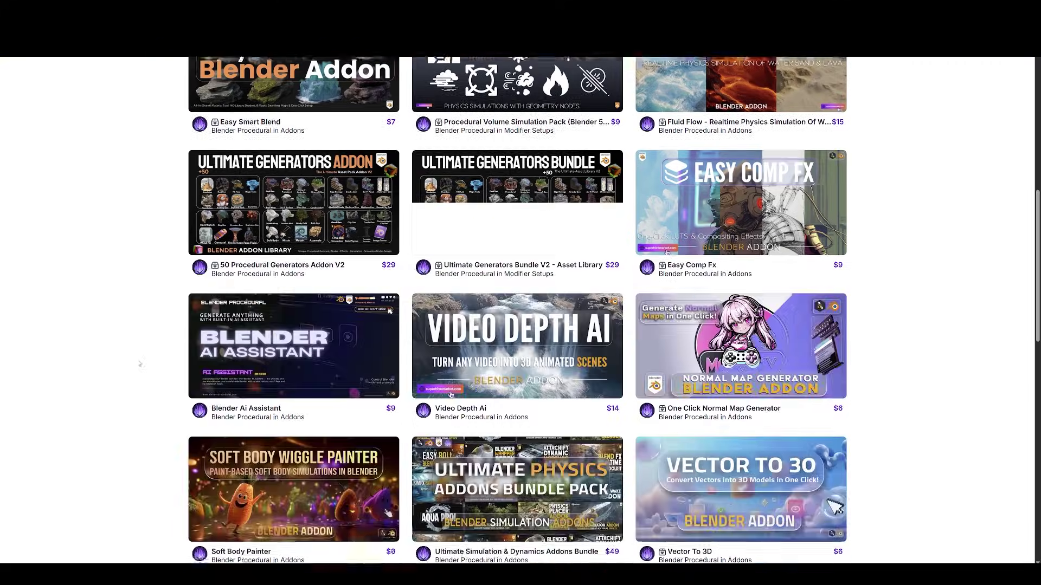
scroll(388, 287, "down", 5)
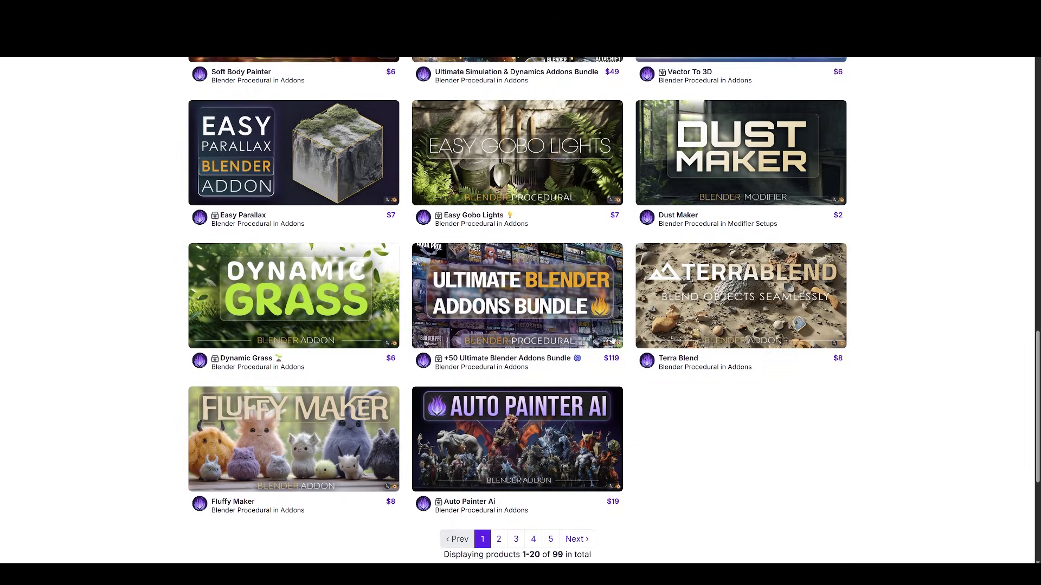
left_click(524, 311)
scroll(525, 163, "down", 10)
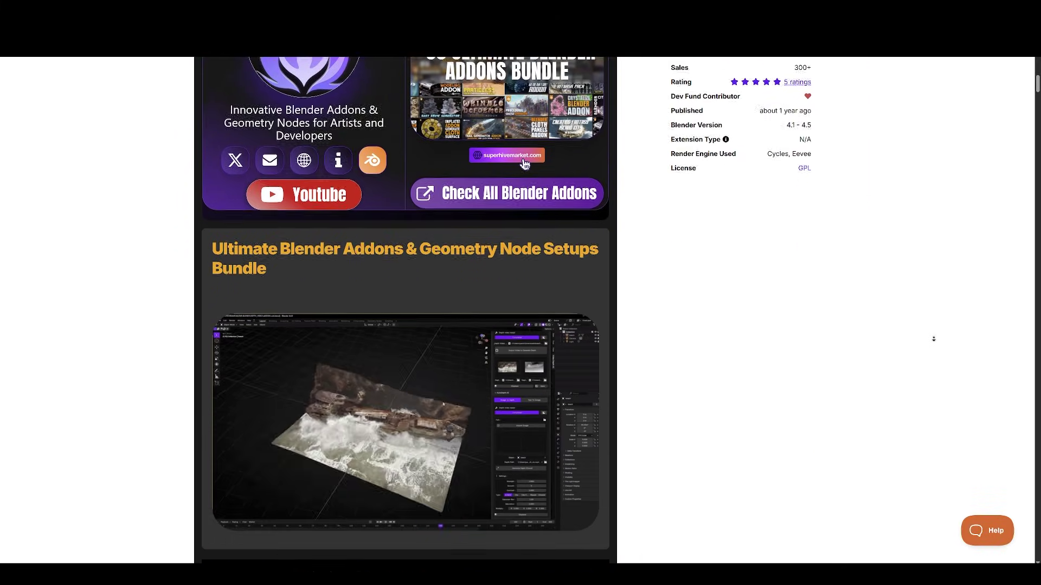
scroll(525, 164, "down", 15)
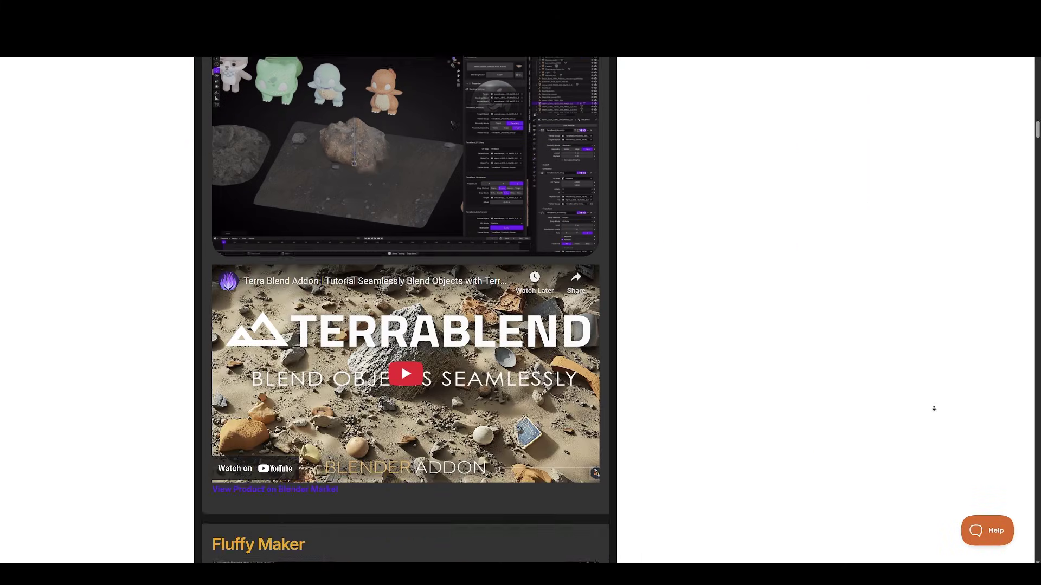
scroll(933, 409, "down", 3)
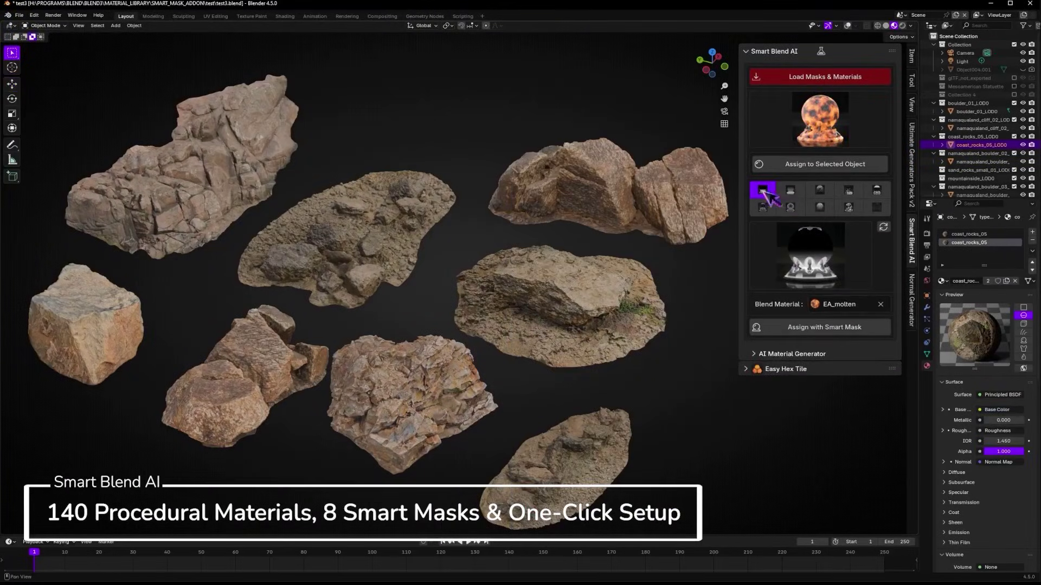
- Open the Smart Blend material grid, confirm mask Contrast 1.000, then select and deselect the Rigify course title
left_click(867, 139)
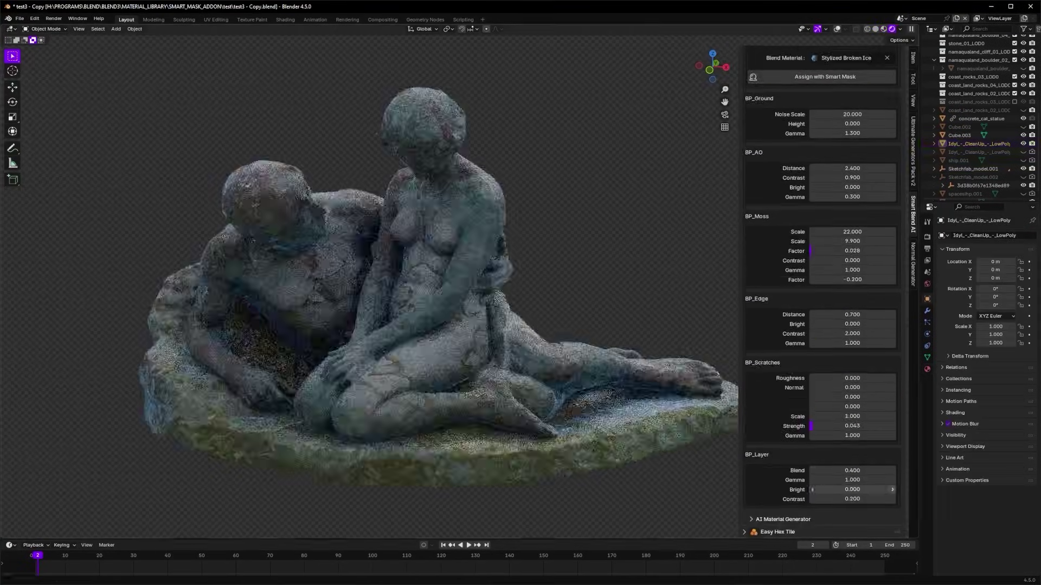
key("Return")
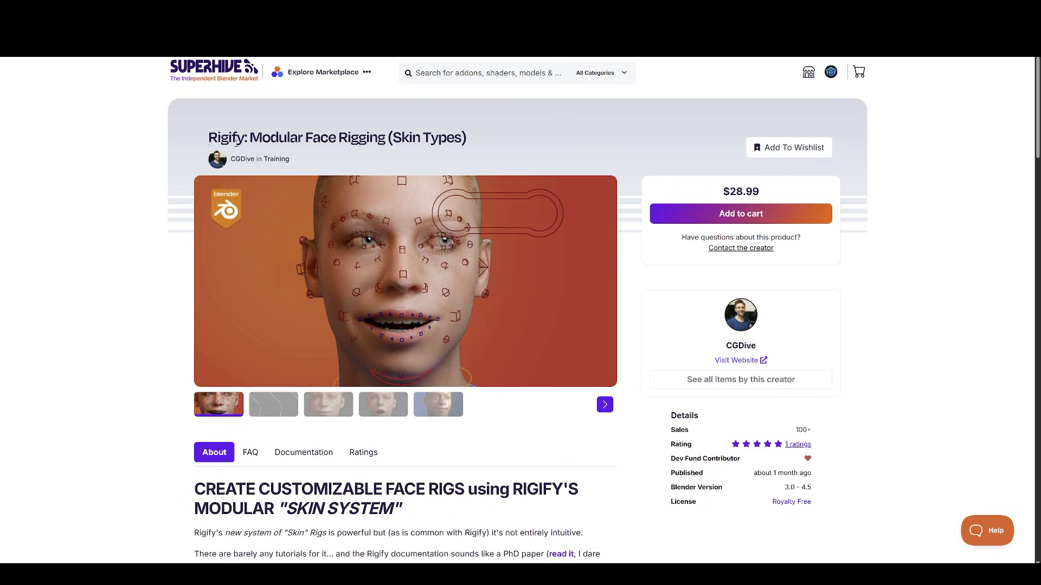
triple_click(236, 140)
left_click(273, 404)
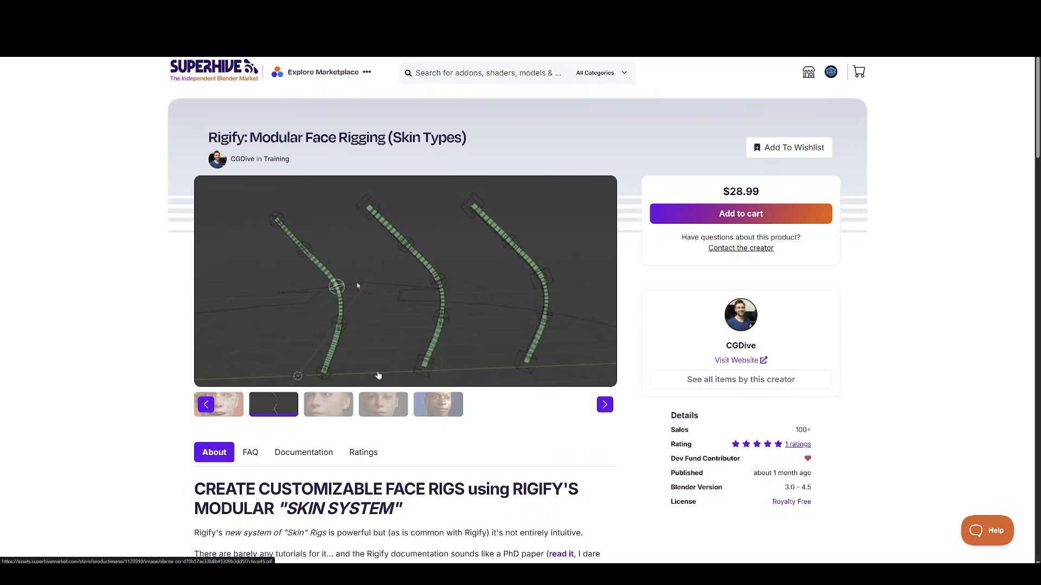
- View the third, fourth and fifth gallery previews of the Rigify face-rig course
left_click(339, 405)
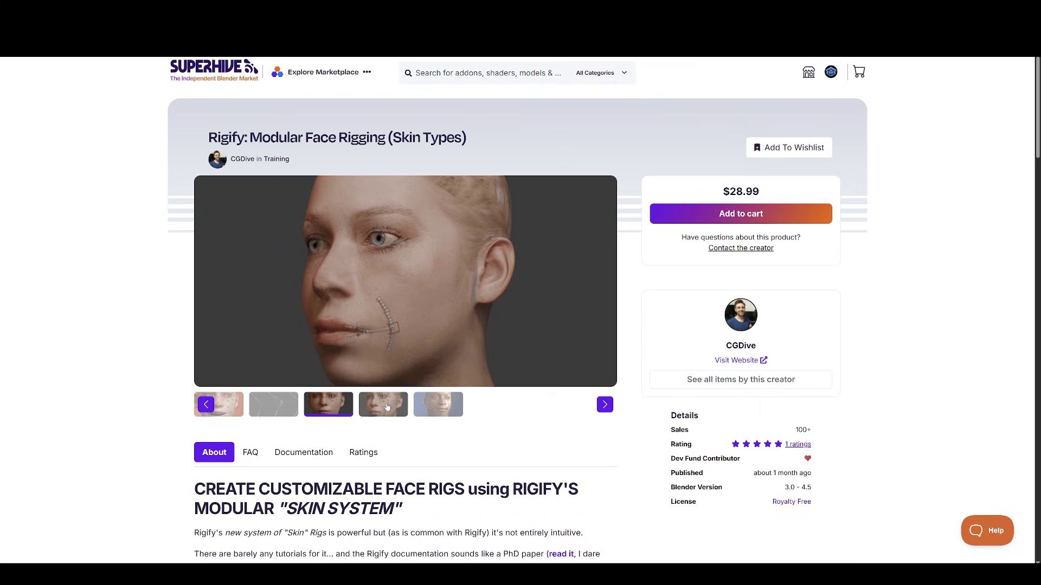
left_click(387, 406)
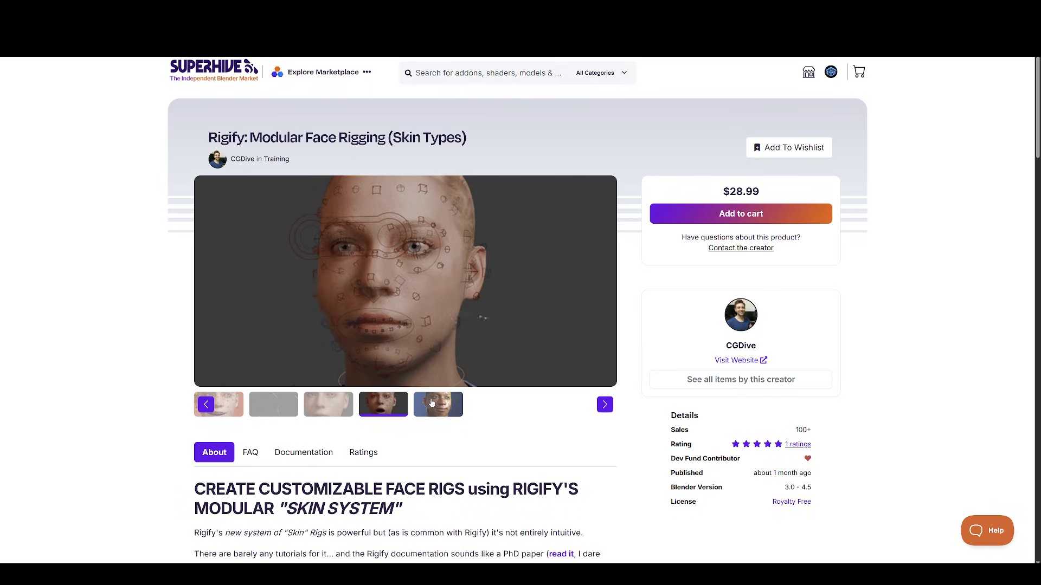
left_click(432, 403)
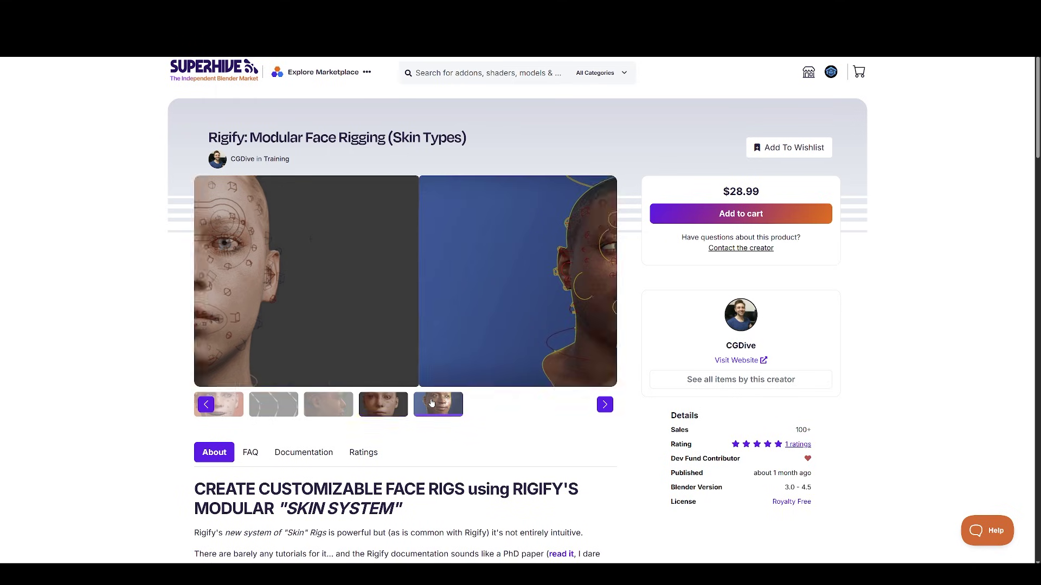
- Read down the course description to the What You Get list and related tags
scroll(432, 403, "down", 7)
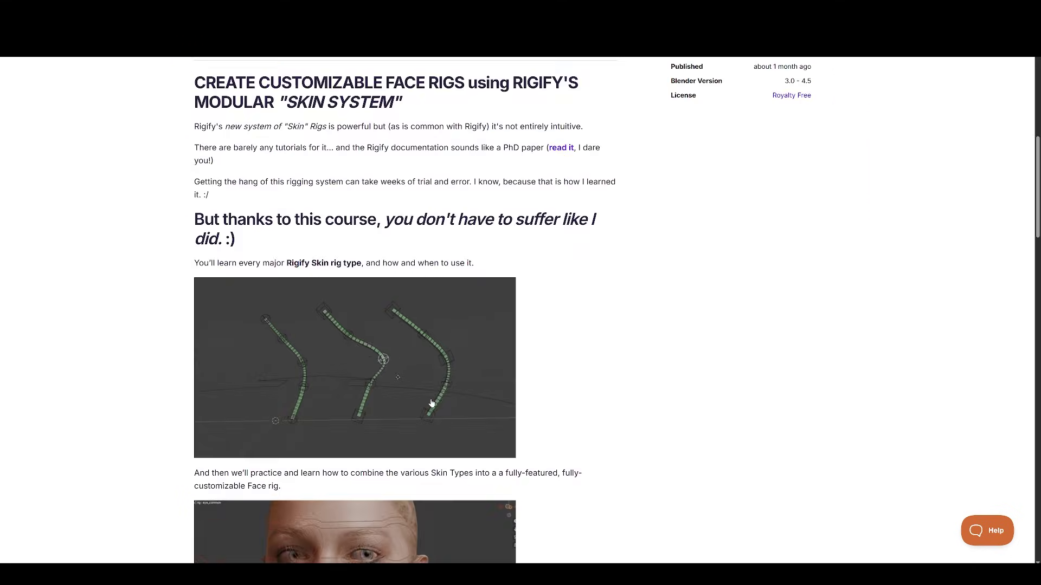
scroll(556, 289, "down", 7)
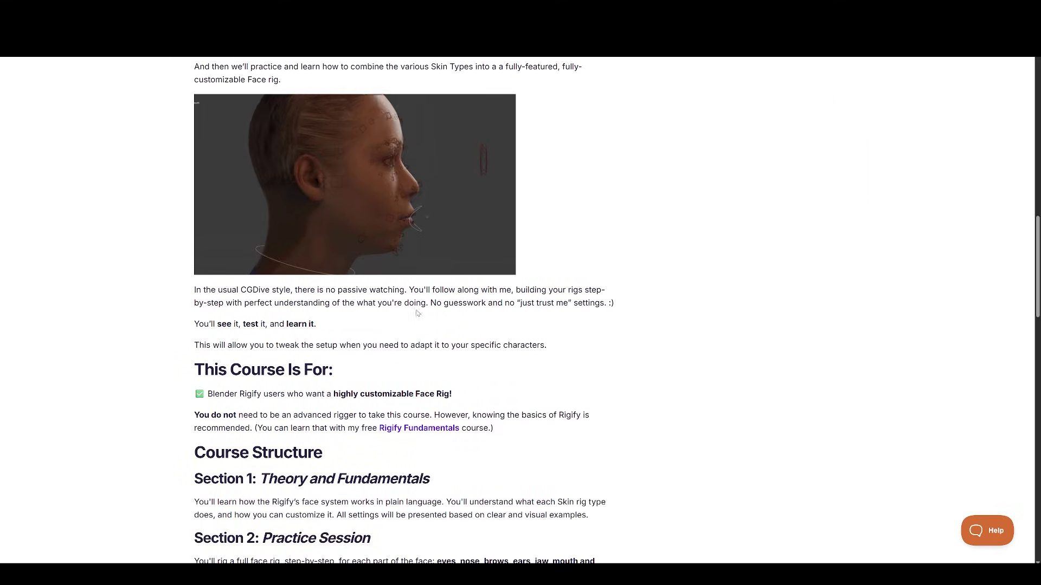
scroll(399, 255, "down", 3)
left_click_drag(192, 264, 514, 249)
left_click(328, 260)
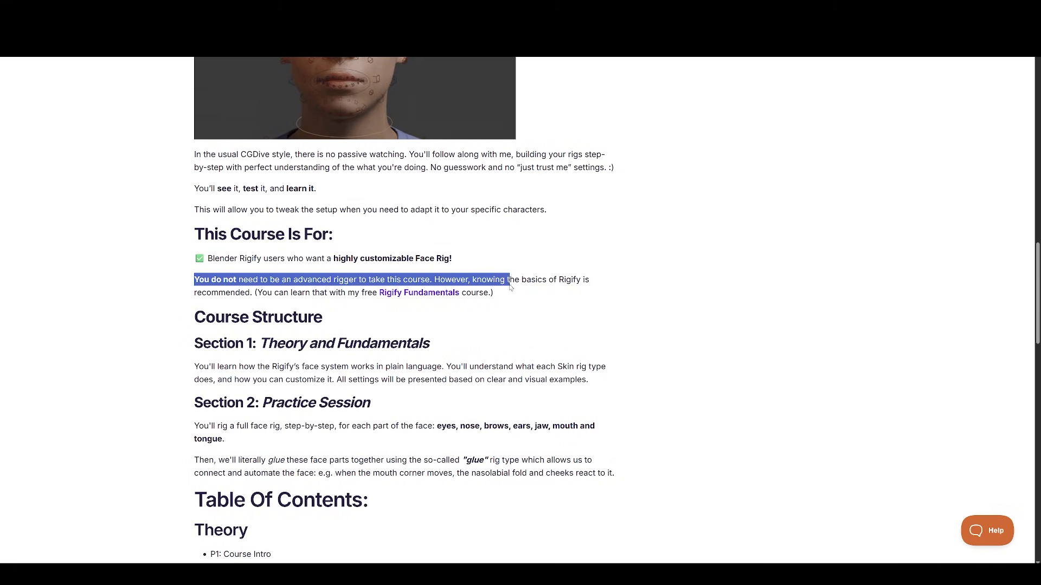
left_click_drag(563, 279, 493, 293)
left_click(309, 296)
scroll(307, 285, "down", 5)
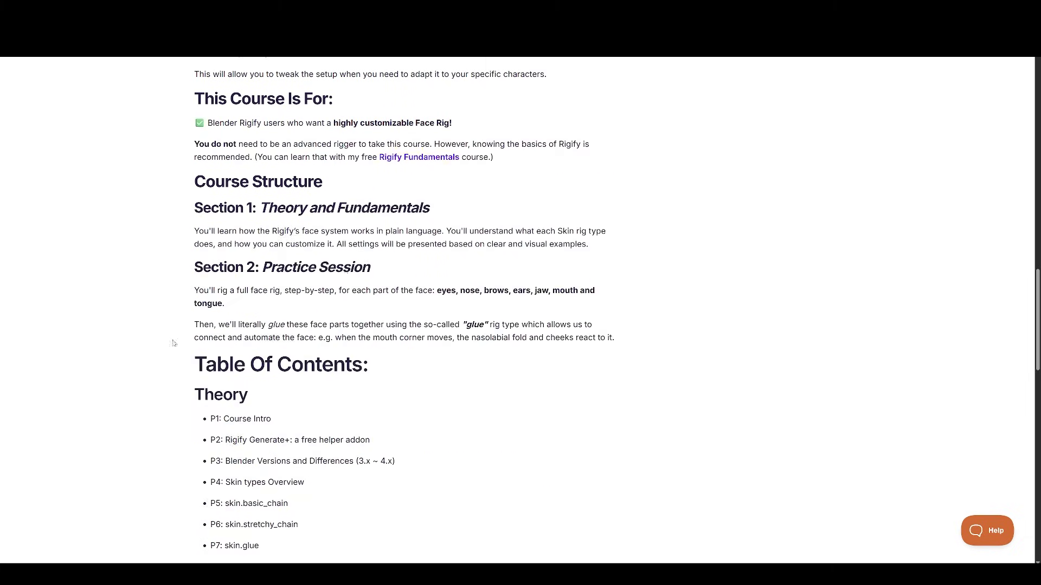
scroll(318, 248, "down", 15)
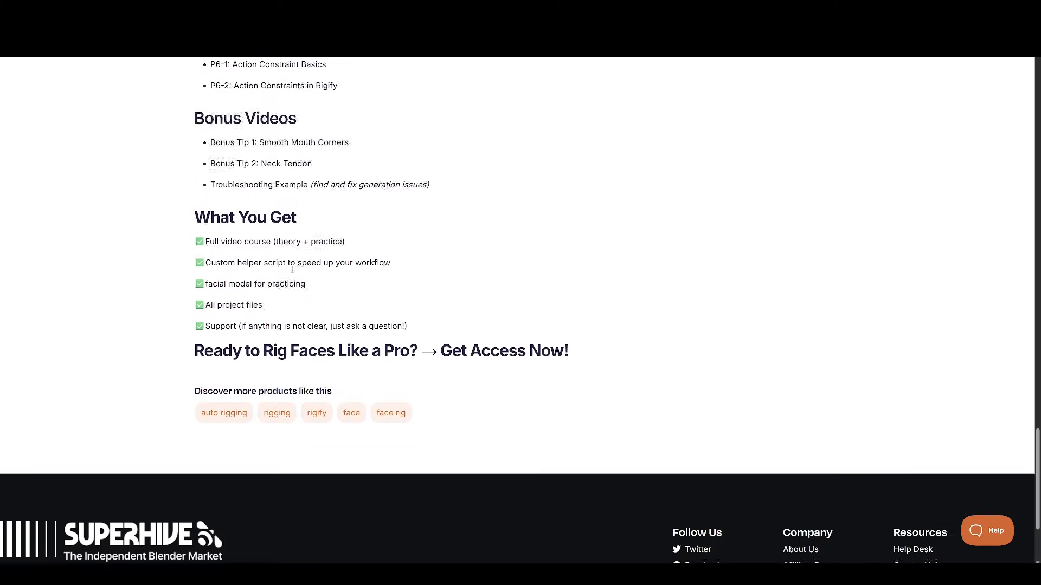
scroll(235, 281, "up", 3)
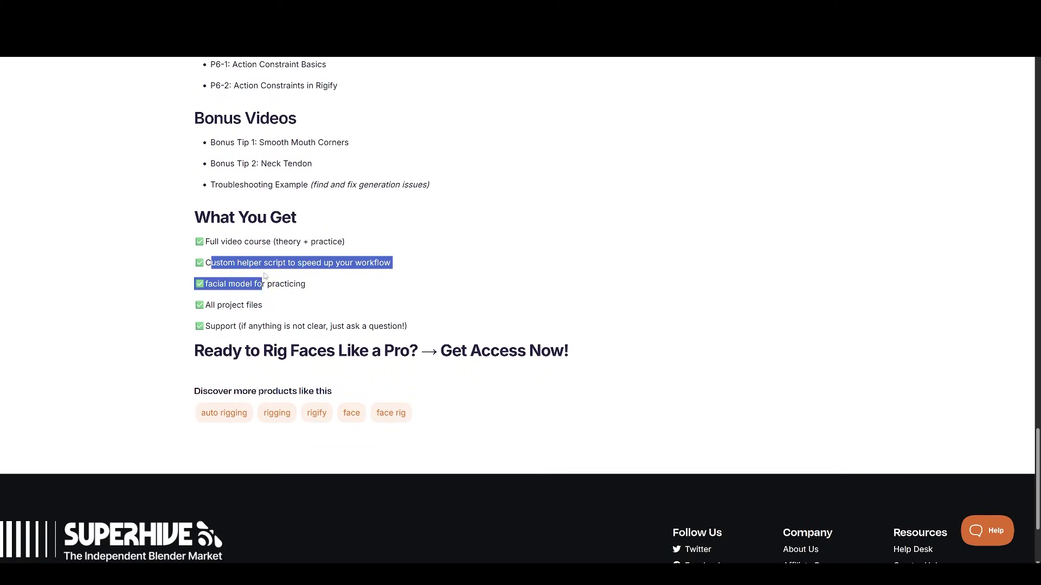
left_click(447, 304)
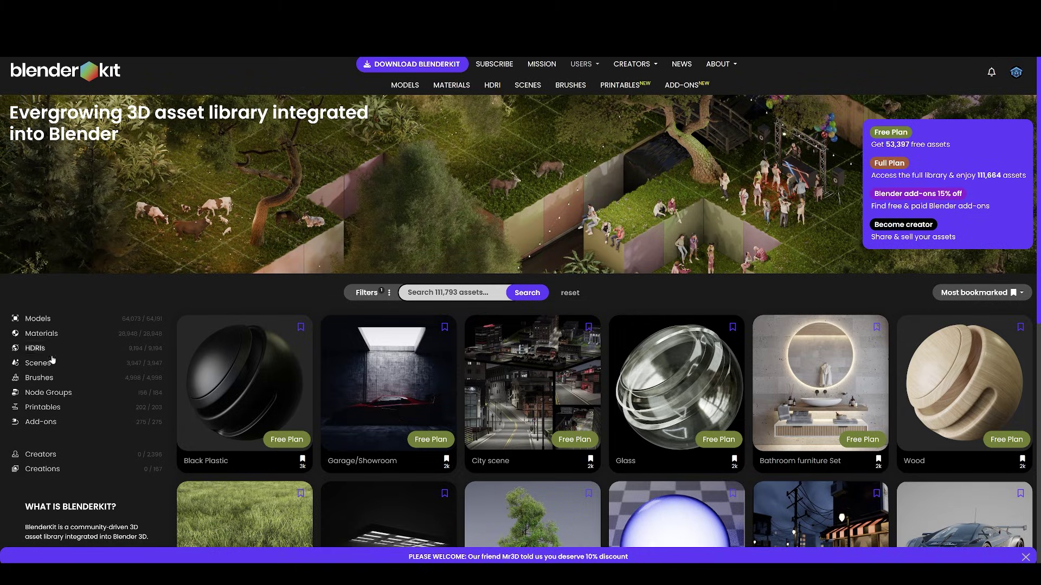
- Browse the most-bookmarked BlenderKit scenes, then view the FULL plan's yearly price of $4.41/month
scroll(326, 332, "down", 3)
scroll(326, 332, "down", 12)
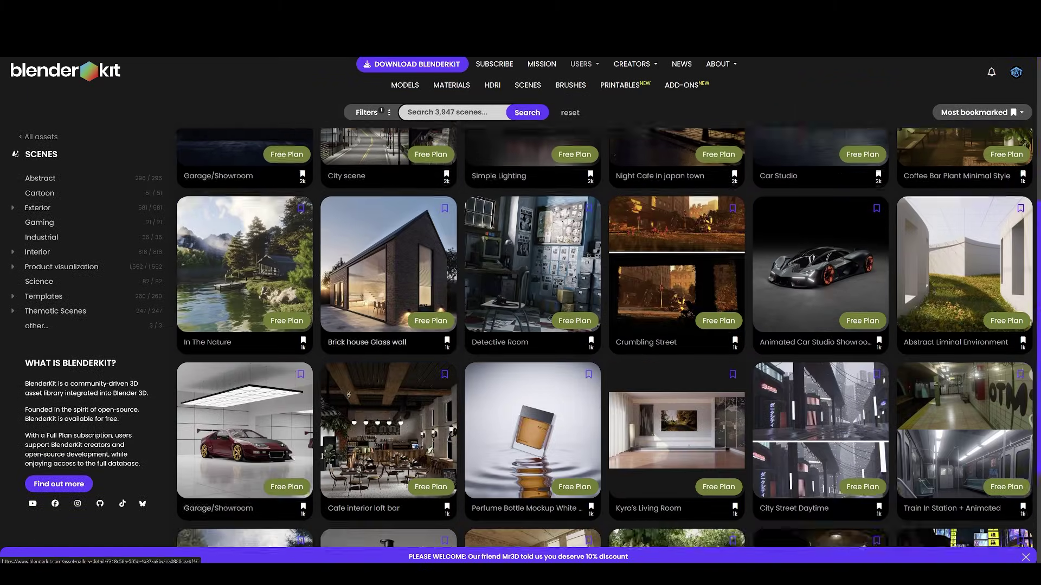
scroll(301, 311, "down", 5)
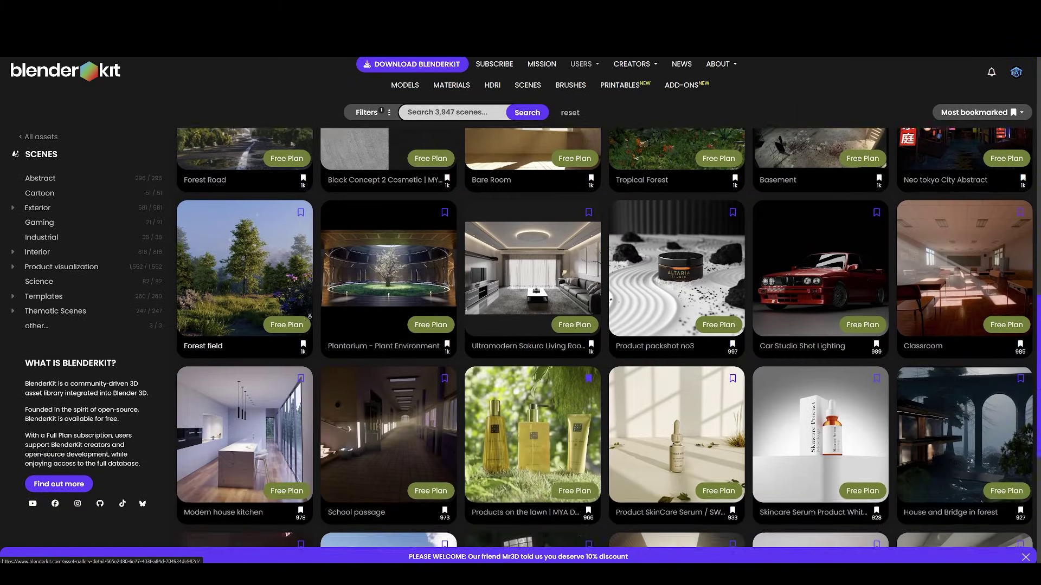
scroll(305, 317, "down", 10)
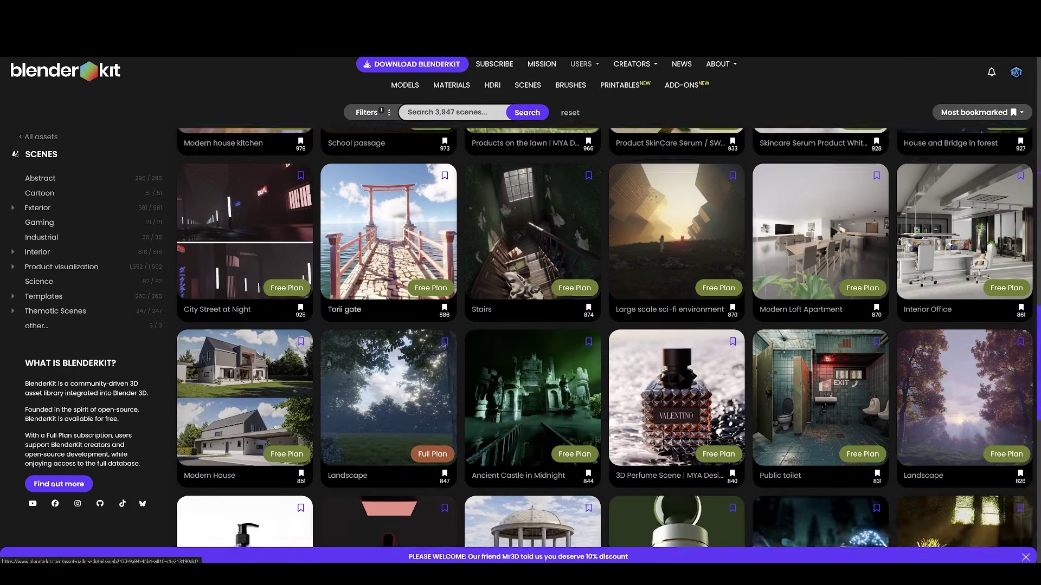
scroll(315, 307, "down", 9)
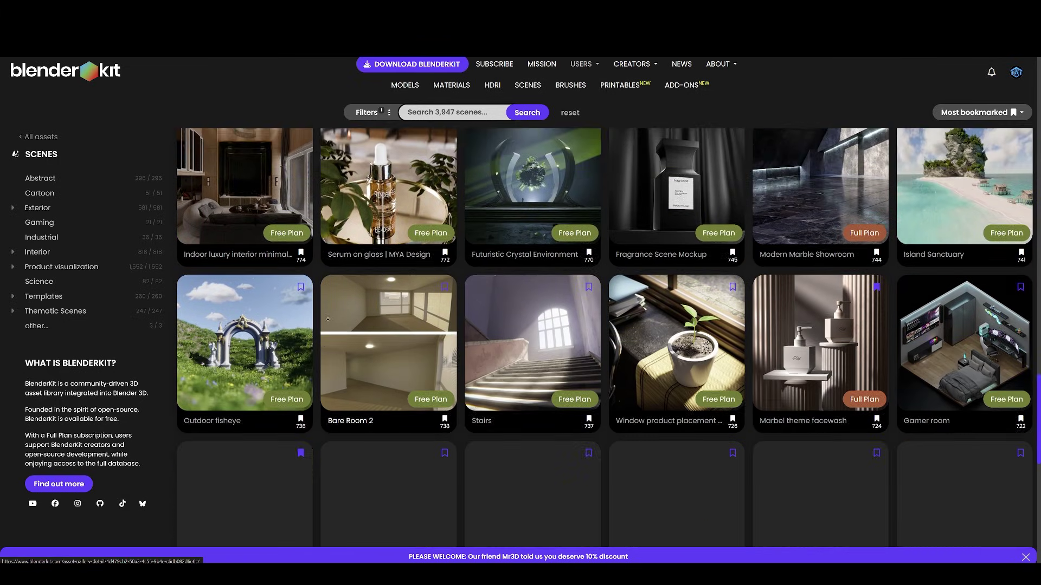
scroll(315, 308, "down", 18)
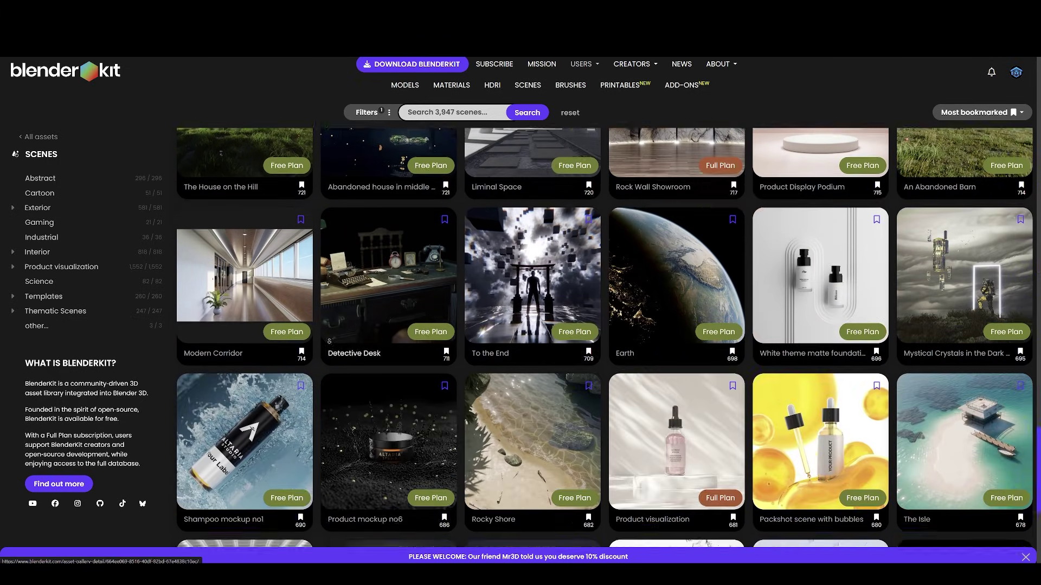
scroll(326, 337, "down", 2)
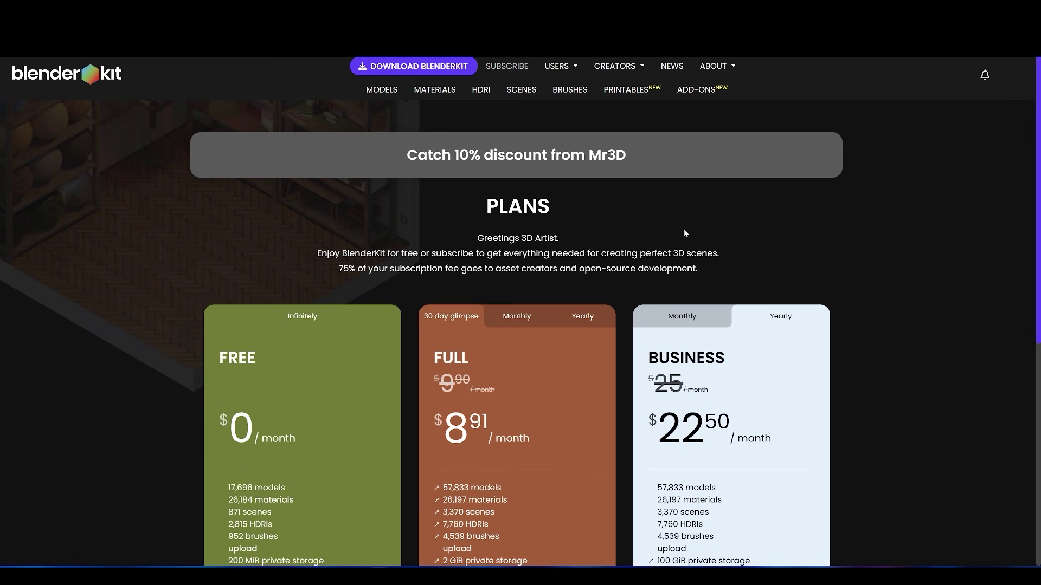
scroll(529, 253, "down", 3)
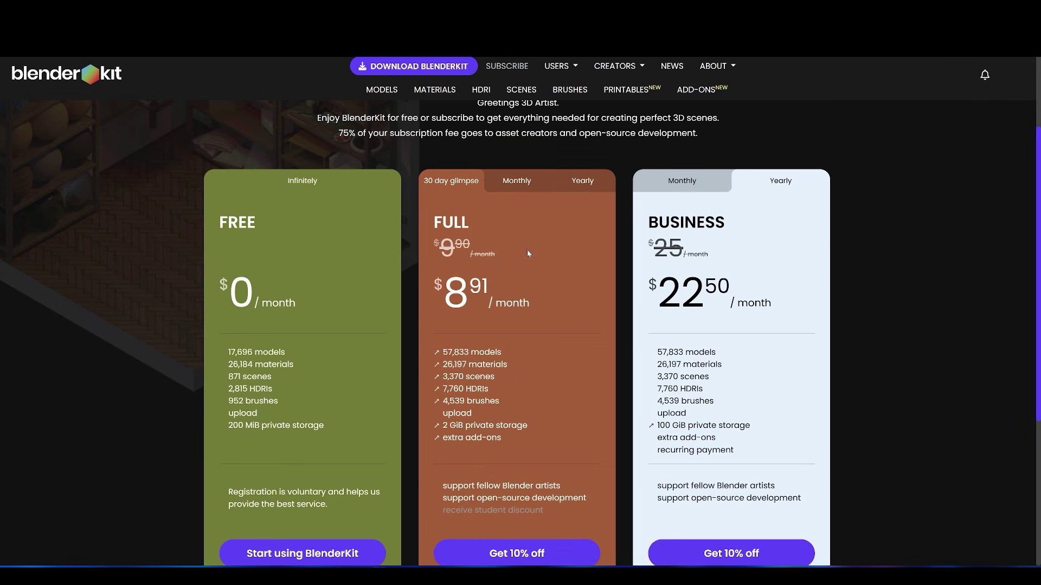
scroll(587, 295, "down", 1)
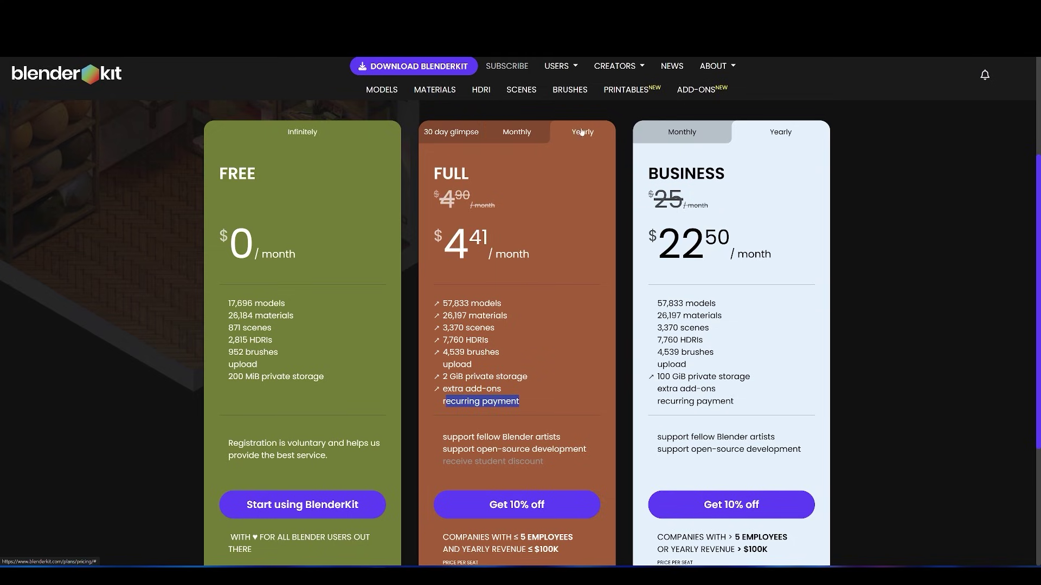
left_click(559, 143)
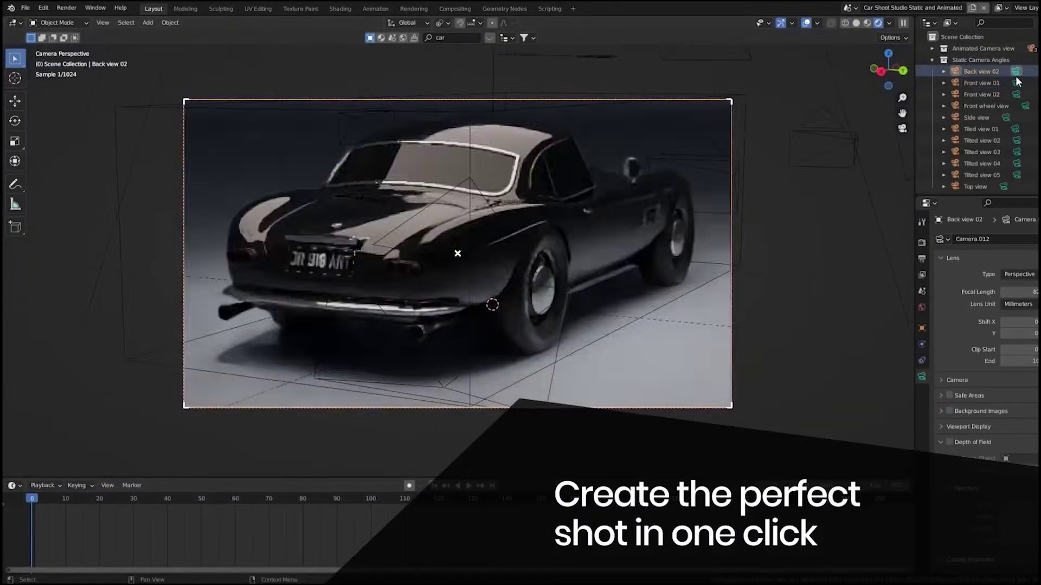
left_click(1017, 83)
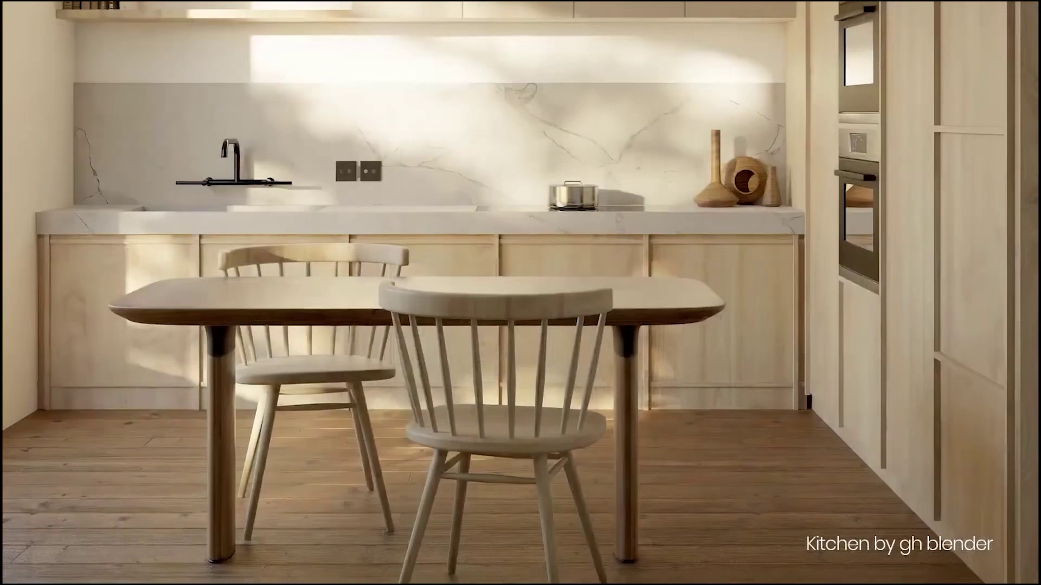
left_click(234, 132)
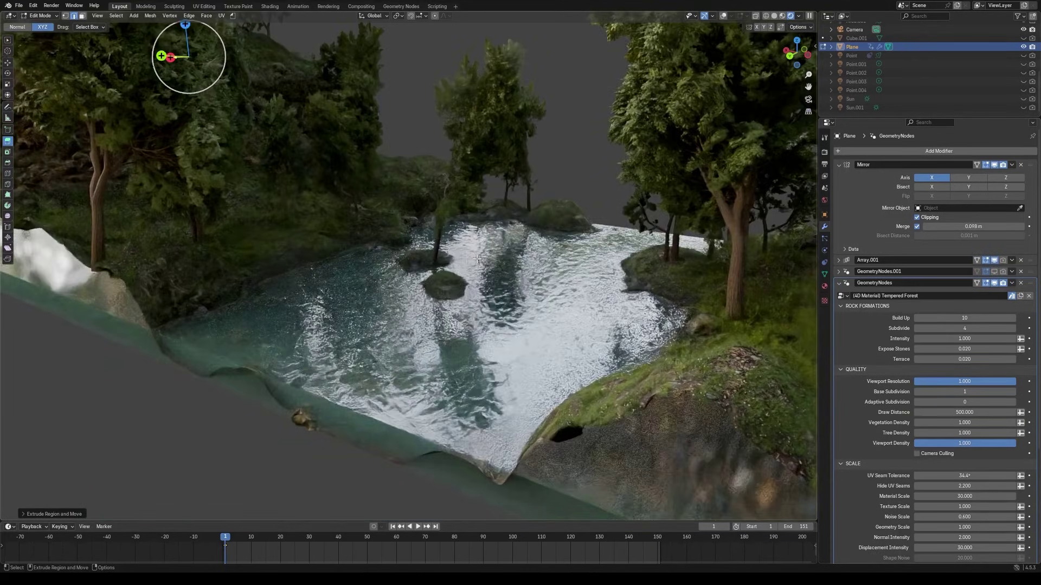
- Set the Array.001 GeometryNodes Water Level to 0.010 and switch the viewport lighting to a sunset HDRI
left_click(839, 260)
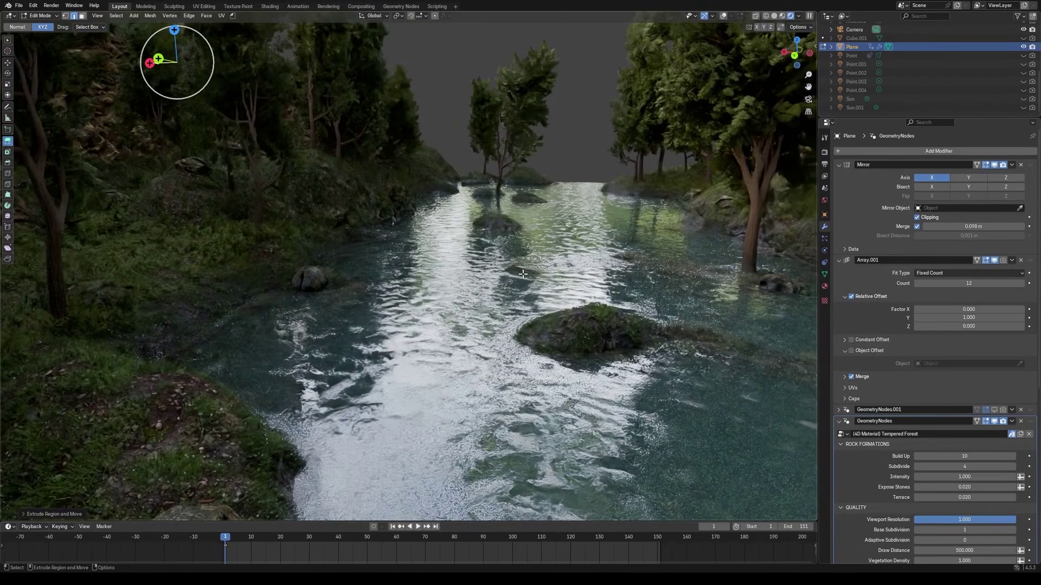
scroll(968, 506, "down", 10)
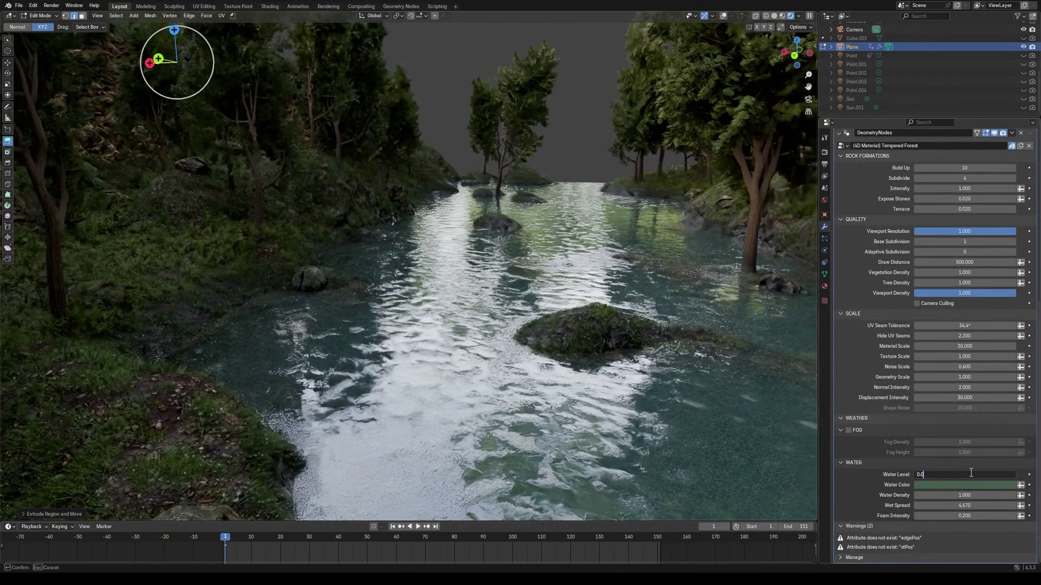
key("Return")
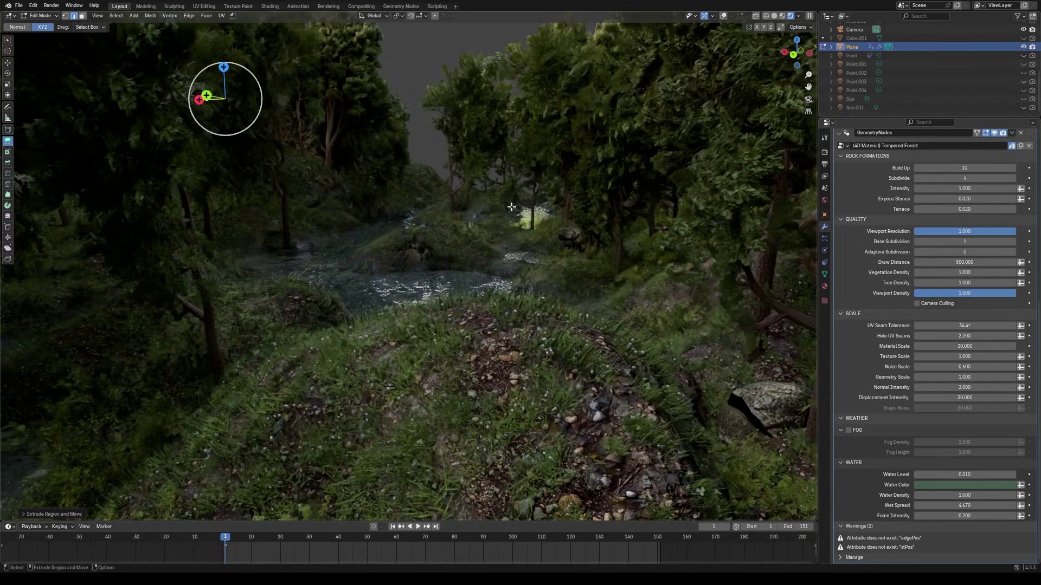
left_click(798, 15)
left_click(790, 112)
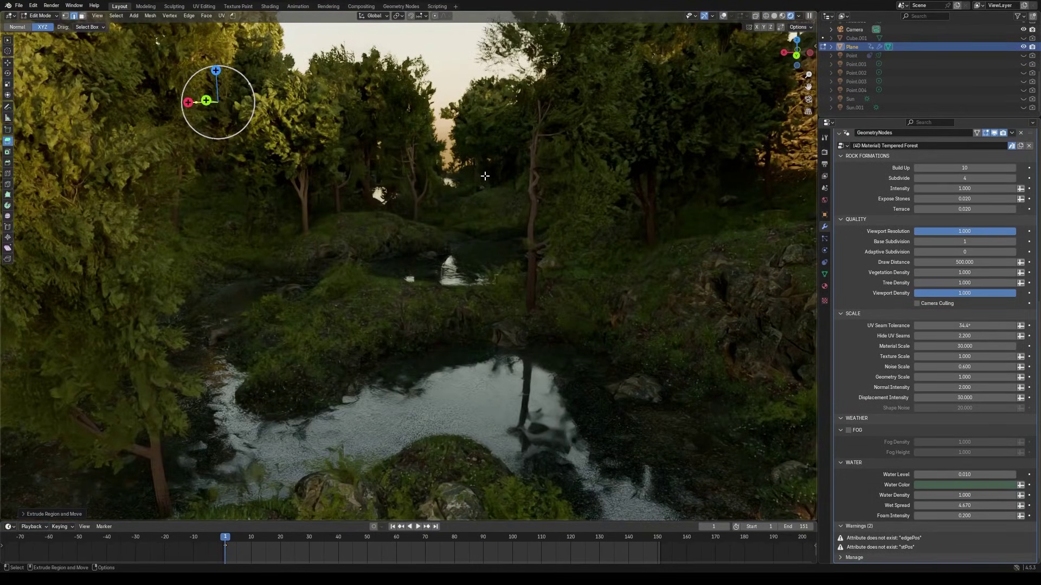
- Lower the Water Level to 0.003 and orbit the view toward the forest stream
type("03")
key("Return")
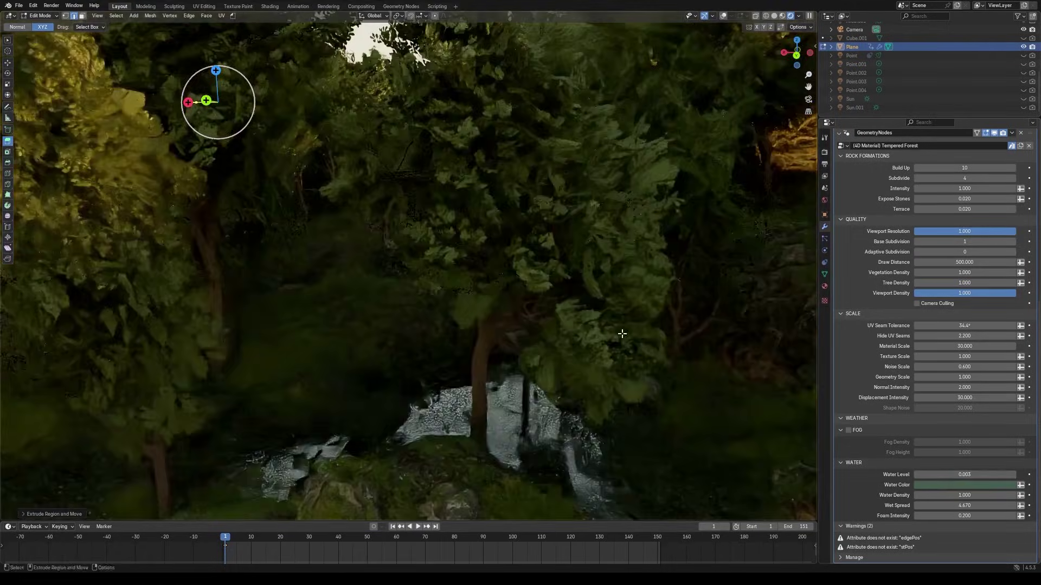
middle_click_drag(677, 346, 597, 365)
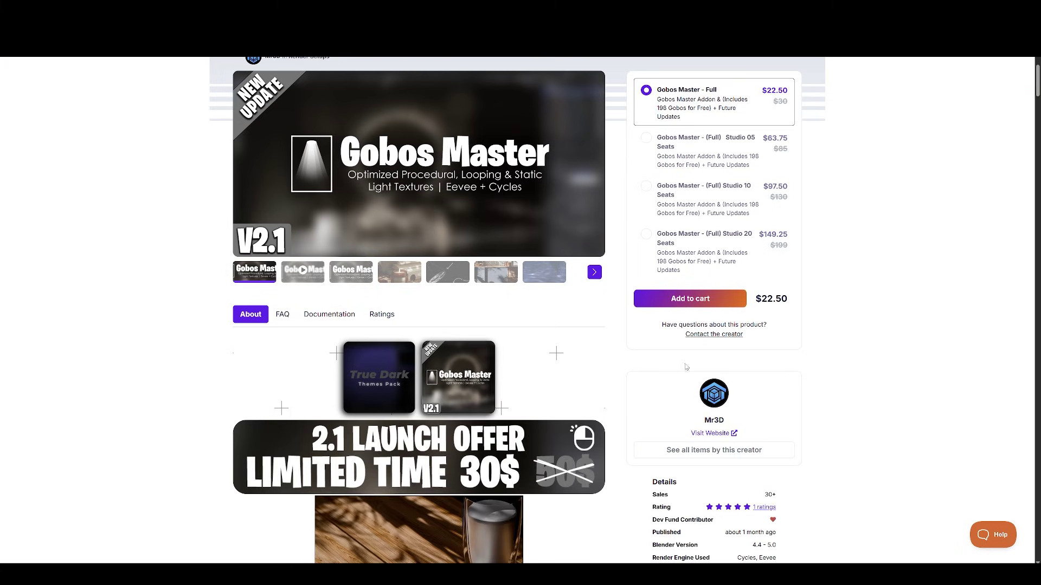
- View Gobos Master gallery images 5, 6 and 4, then move down toward the description
scroll(828, 335, "up", 2)
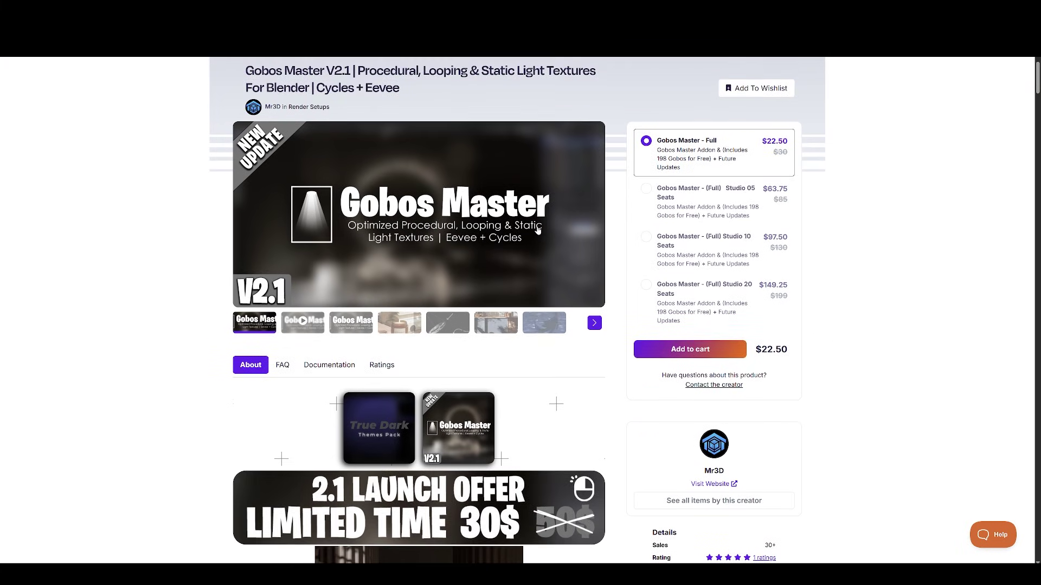
left_click_drag(340, 70, 444, 90)
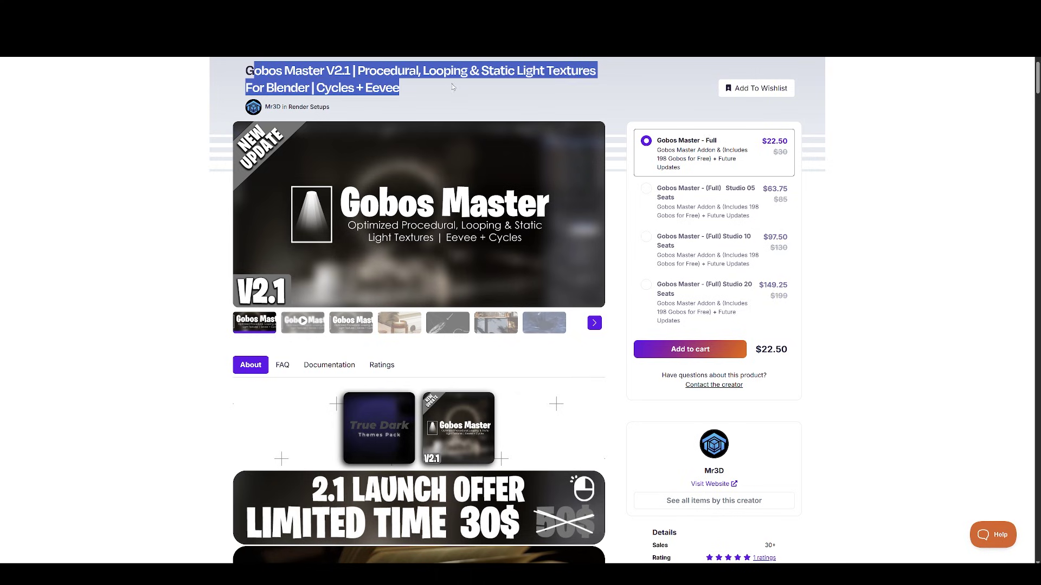
left_click(445, 91)
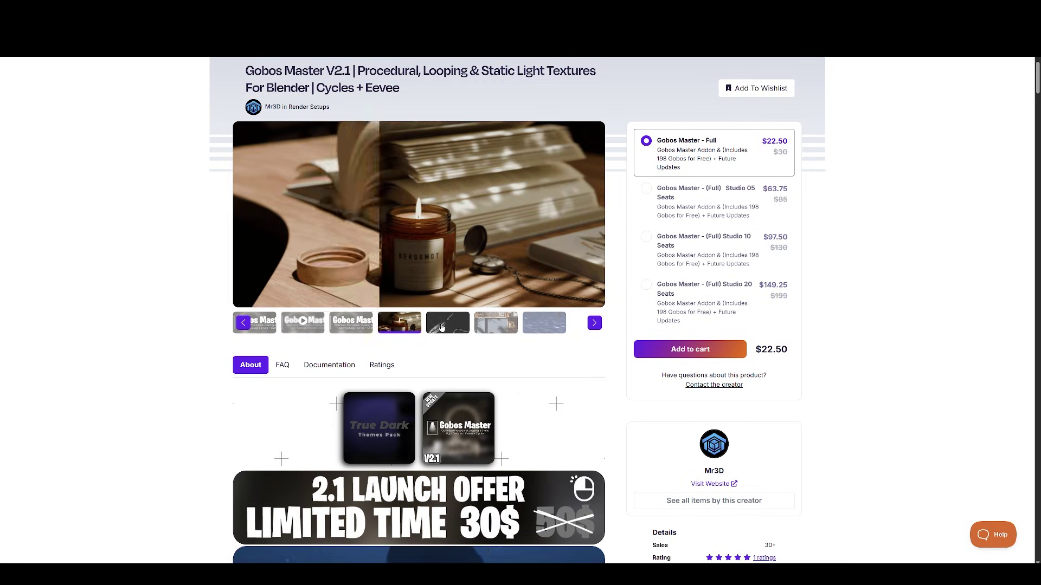
left_click(445, 326)
left_click(477, 325)
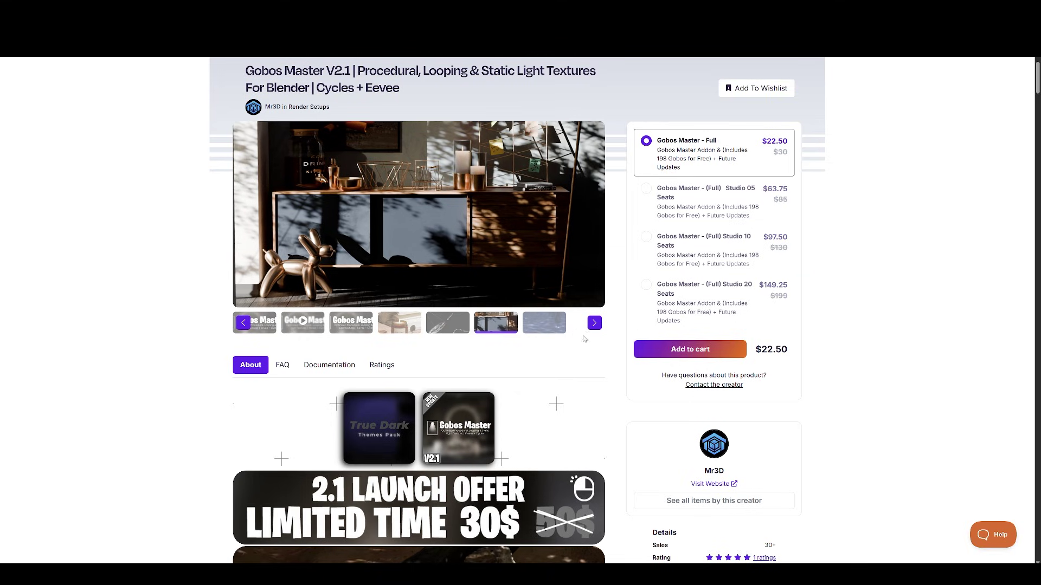
left_click(407, 324)
scroll(546, 337, "down", 7)
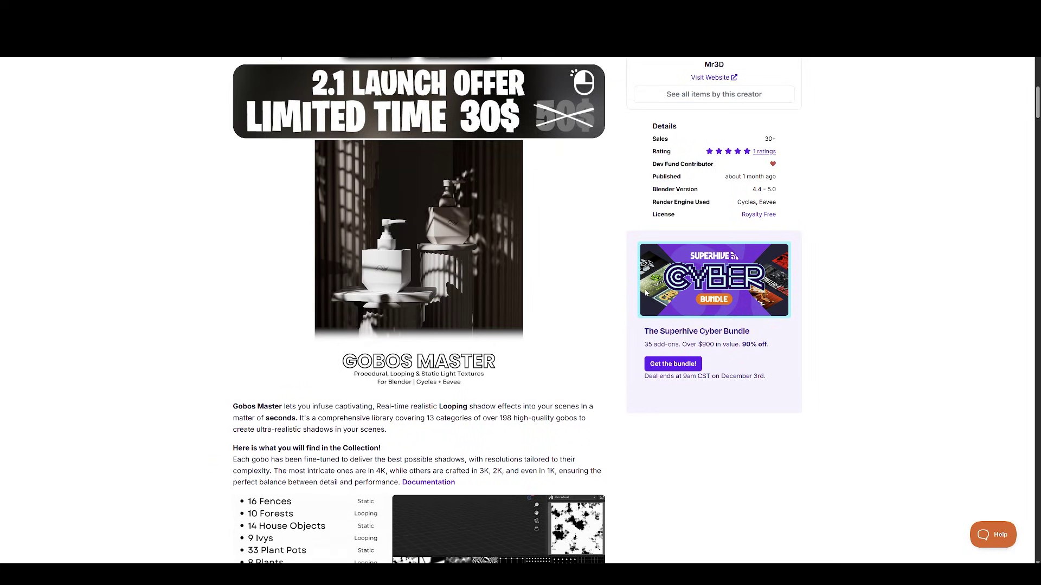
- Scroll the Gobos Master description past Easily Swap Gobo to Easy Gobo Mapping Controls
scroll(471, 264, "down", 15)
scroll(492, 290, "down", 9)
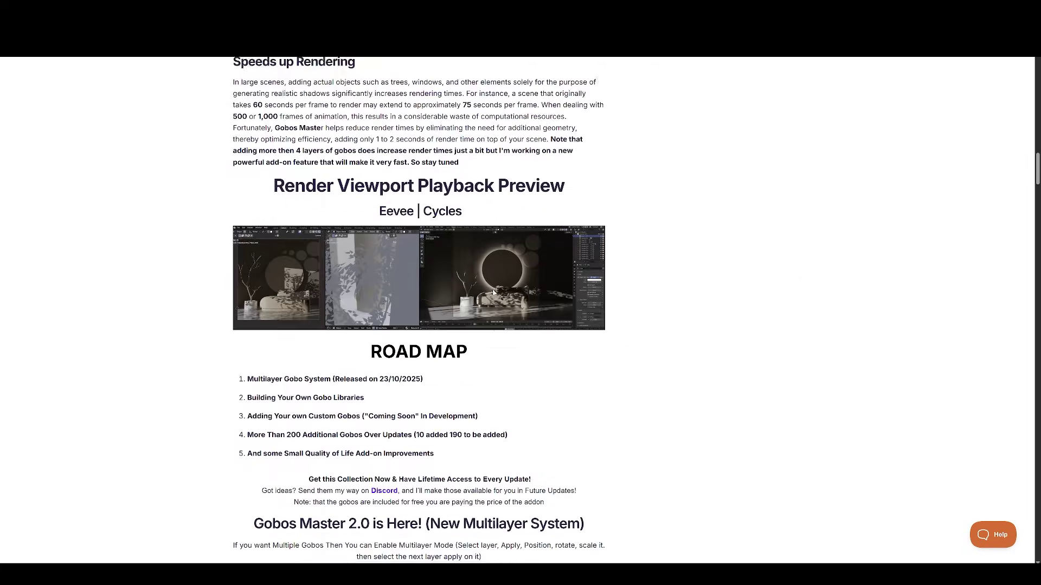
scroll(394, 248, "down", 3)
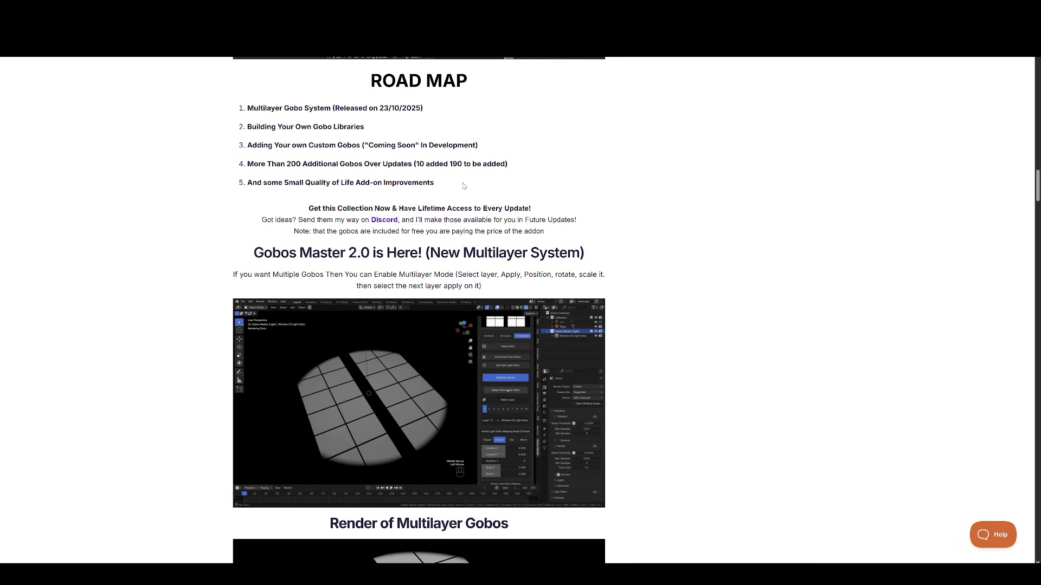
left_click_drag(464, 186, 254, 108)
scroll(713, 216, "down", 3)
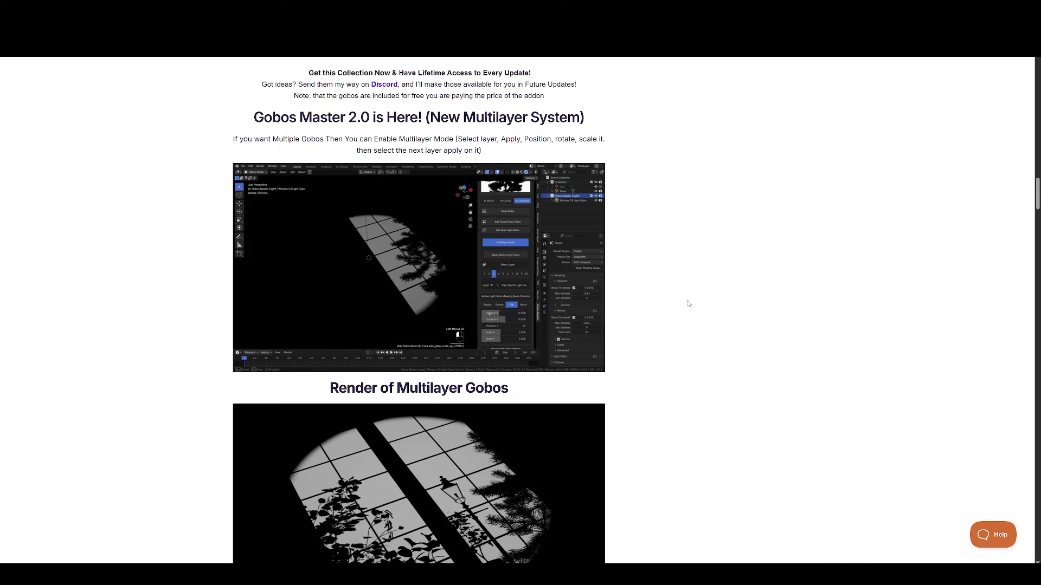
scroll(688, 304, "down", 3)
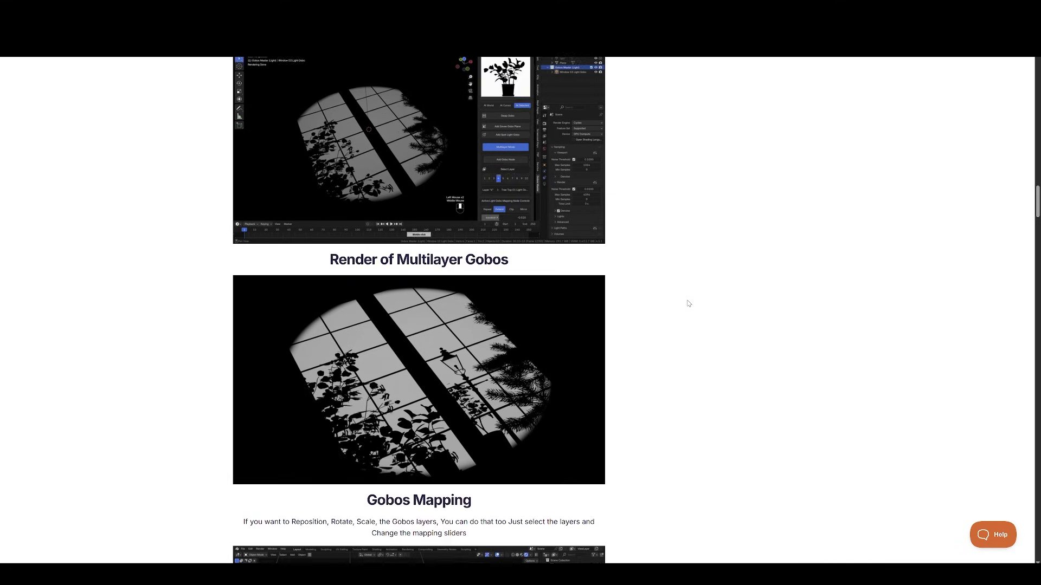
scroll(689, 303, "down", 5)
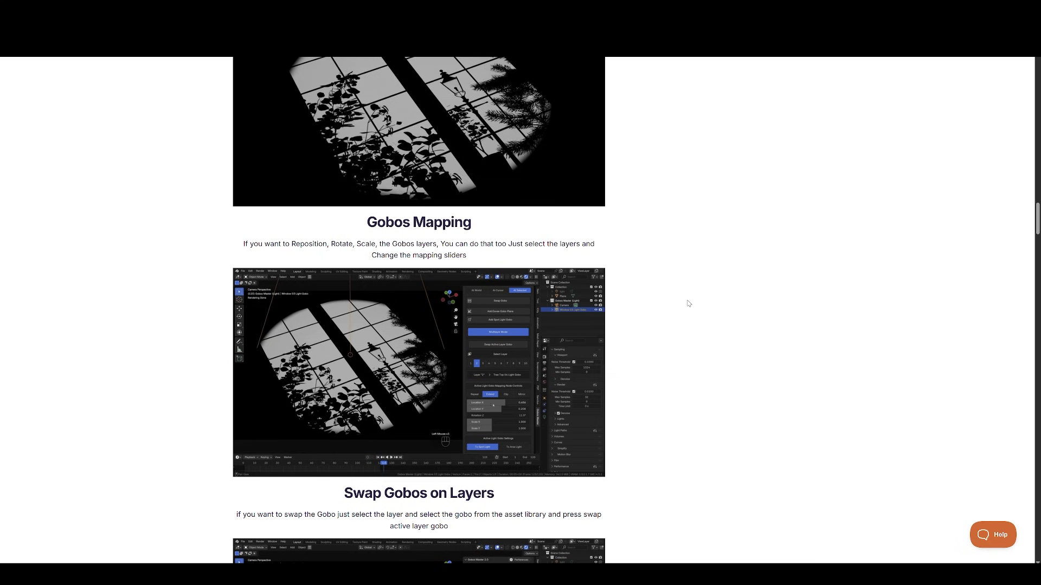
scroll(688, 304, "down", 5)
scroll(689, 303, "down", 5)
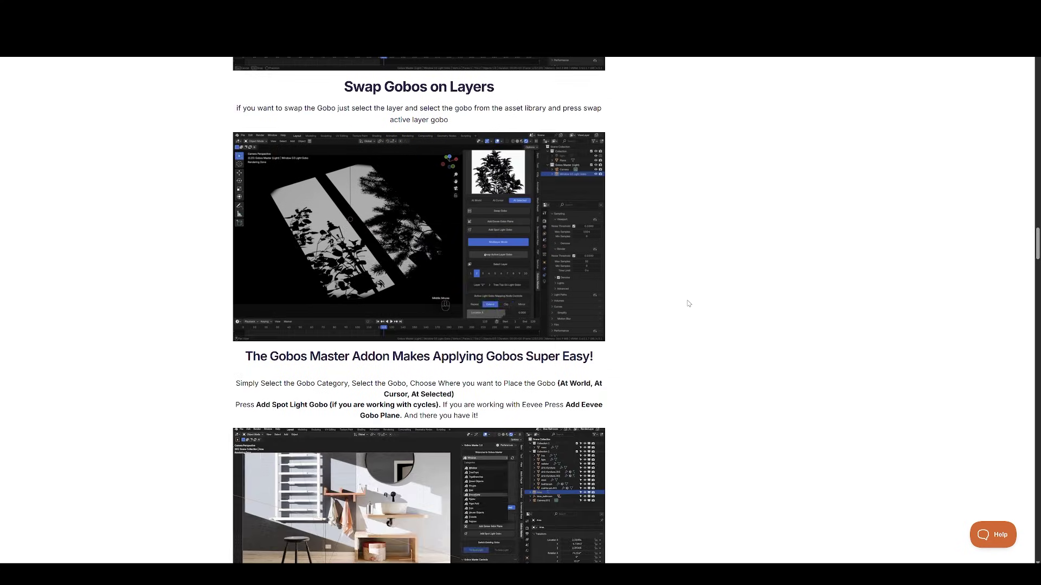
scroll(688, 304, "down", 5)
scroll(688, 304, "down", 5)
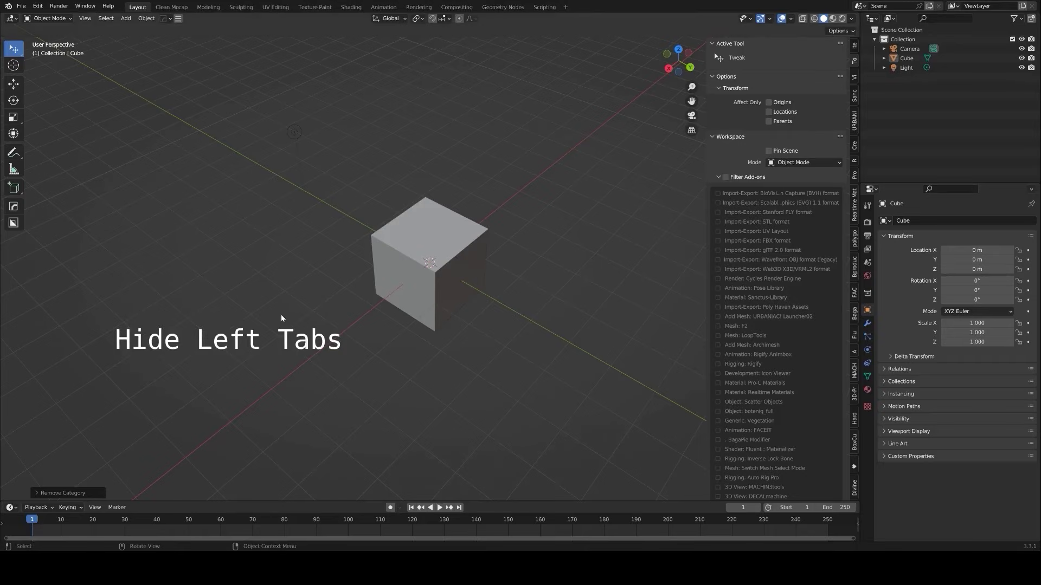
- Add three sidebar tab categories named Rig, Env and Test
left_click(177, 18)
left_click_drag(274, 28, 662, 63)
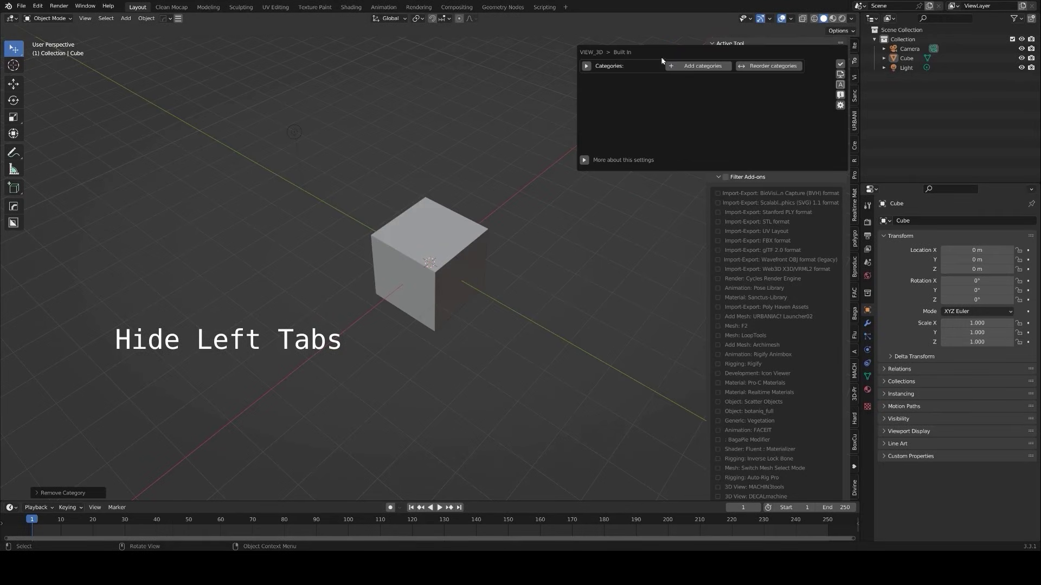
left_click(584, 159)
left_click(584, 160)
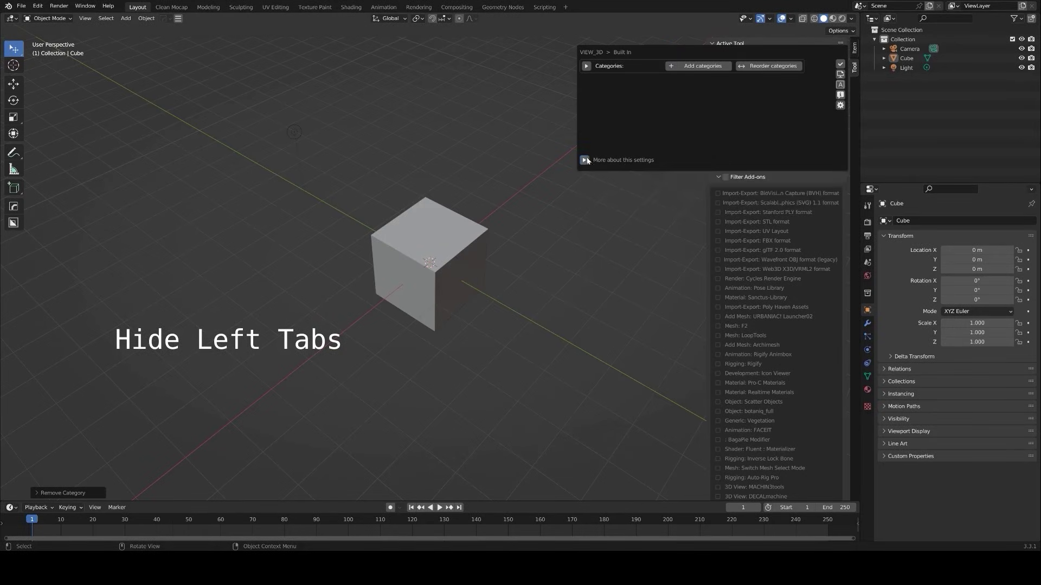
left_click(698, 66)
type("Rig, Env, T")
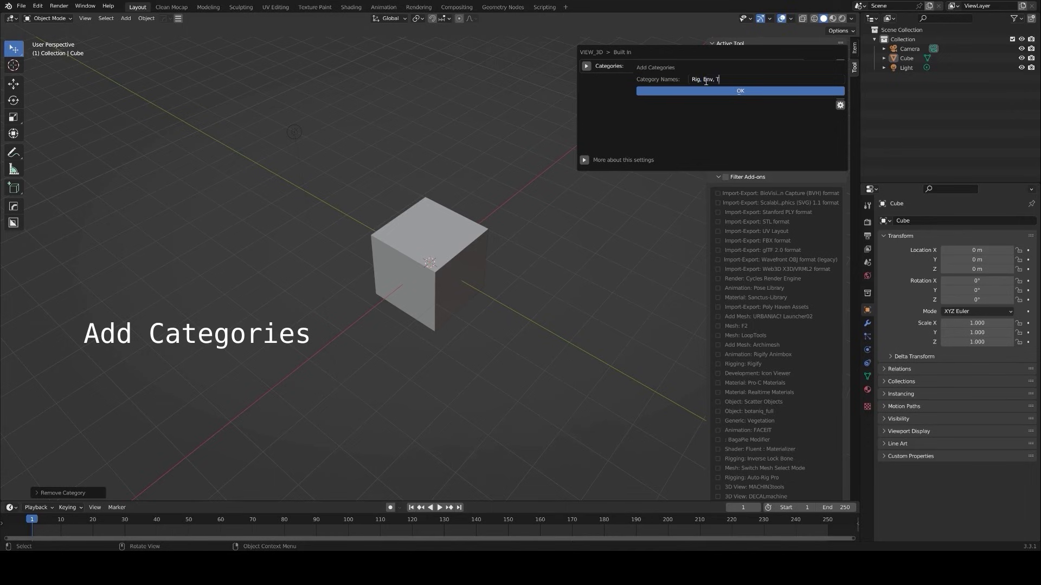
type("est")
key("Return")
- Put FACEIT, ARP, Rigify and RA into Rig and choose the Env category's tabs
left_click(714, 96)
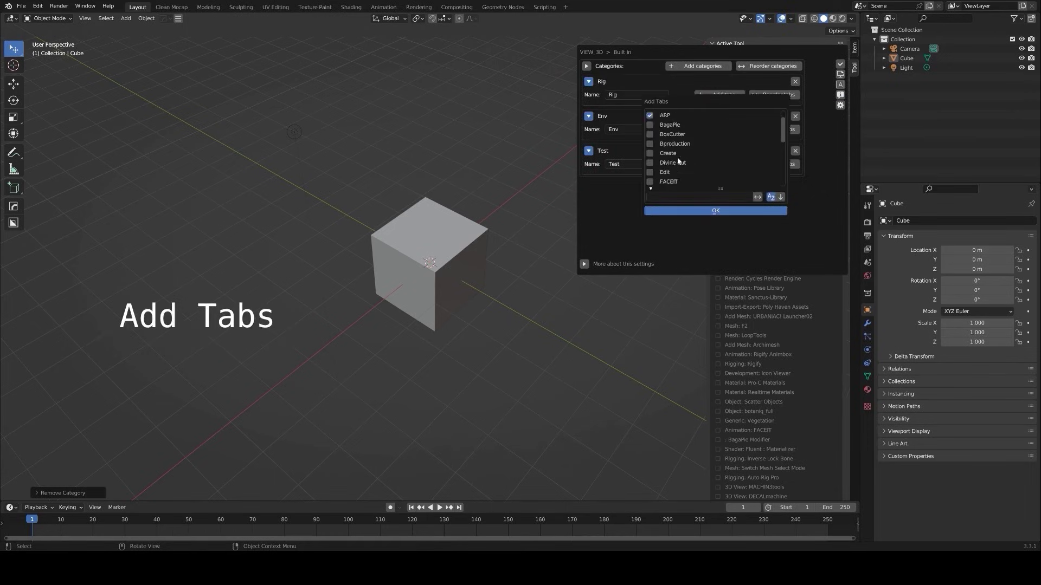
key("Return")
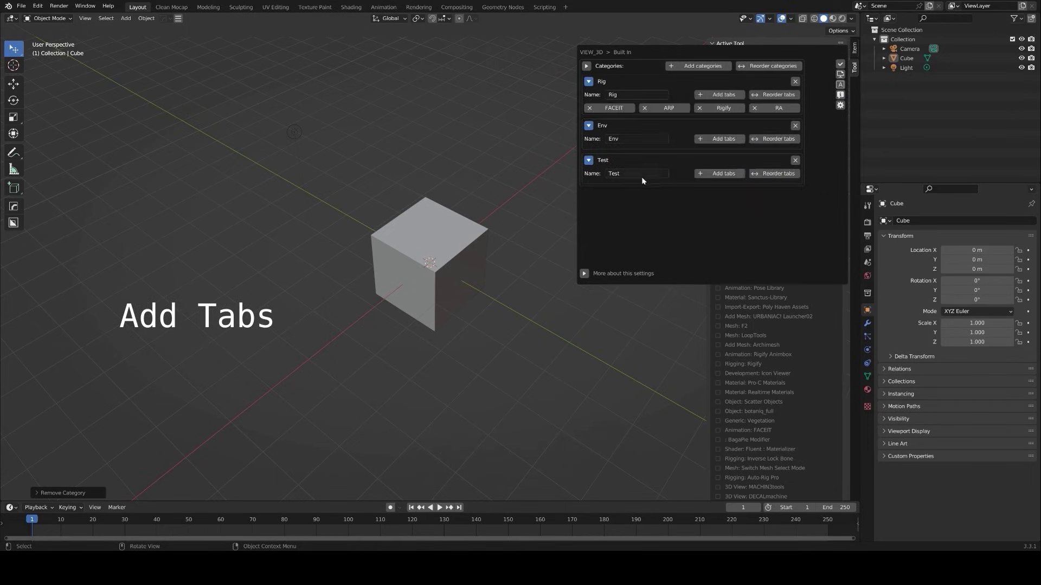
left_click(734, 139)
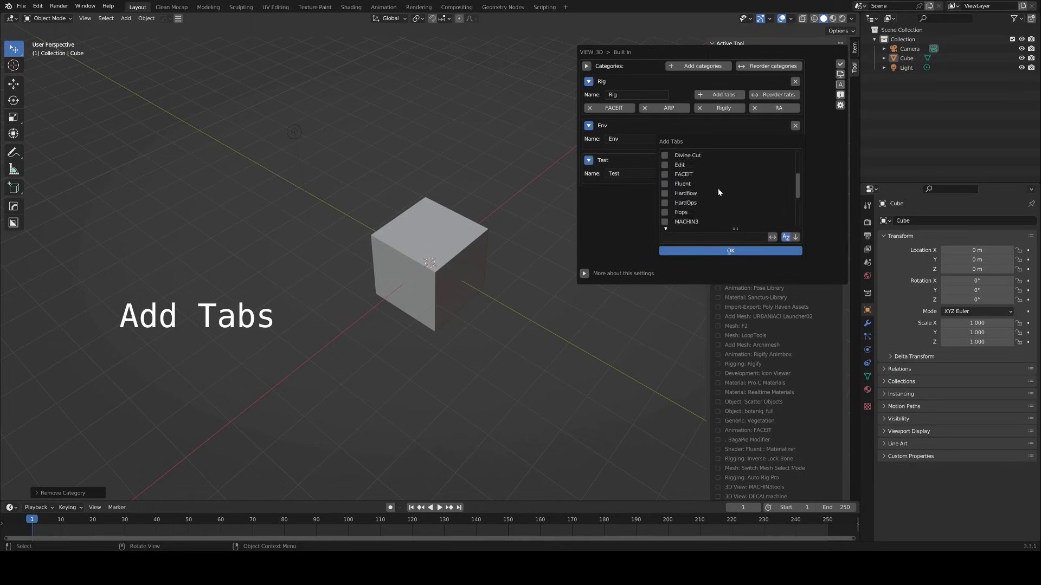
key("Return")
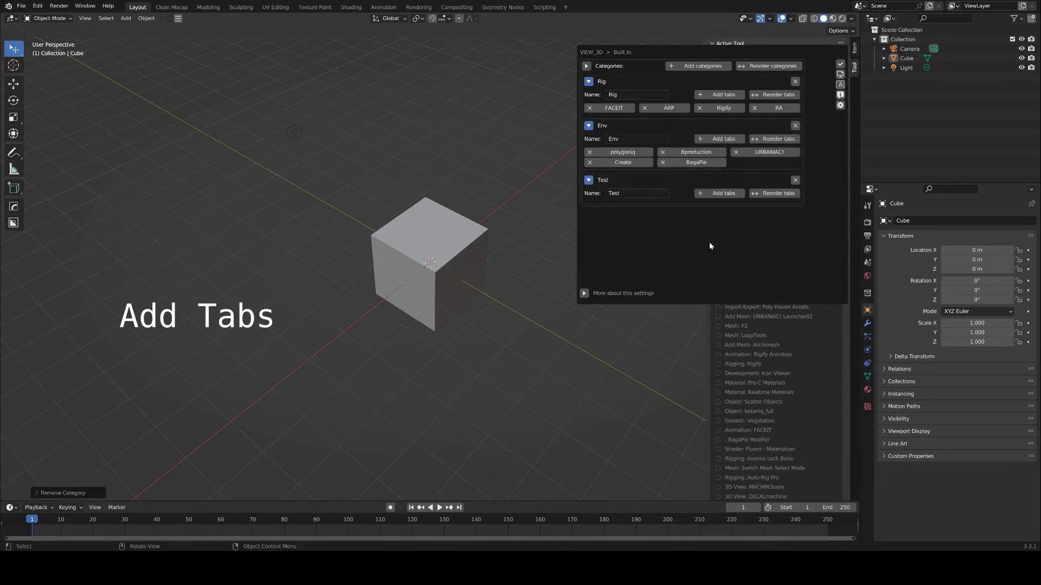
- Assign ten tabs to the Test category and apply the new arrangement
left_click(588, 82)
left_click(588, 99)
left_click(717, 130)
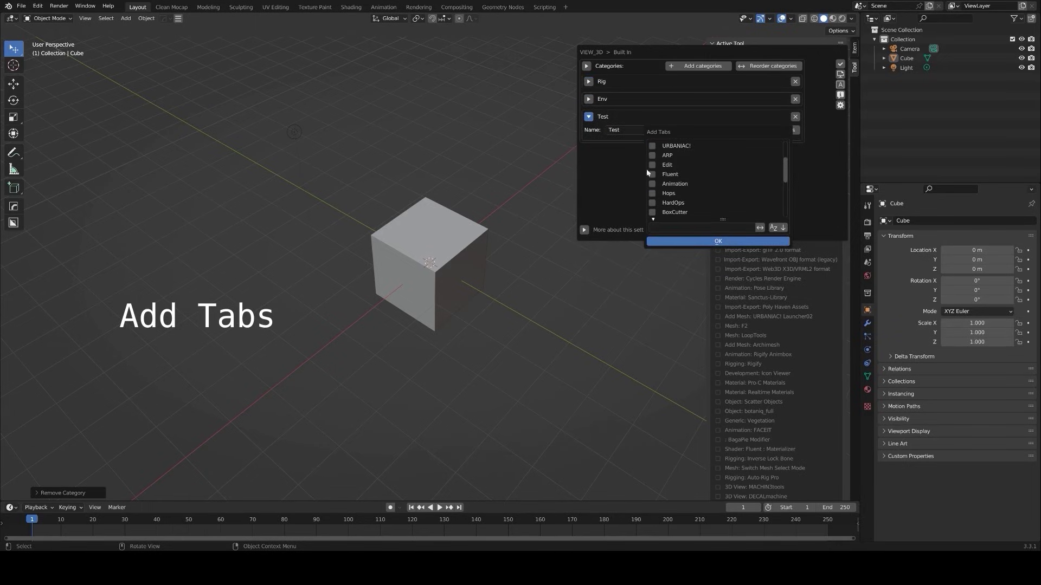
left_click(704, 241)
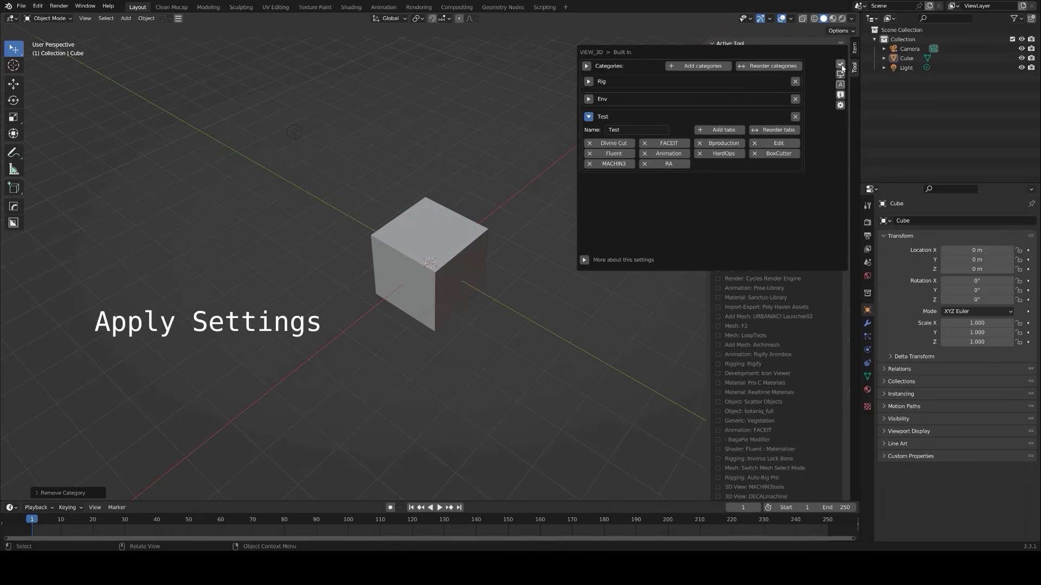
left_click(840, 65)
- Create a new workspace setting named 'For Test'
left_click(725, 58)
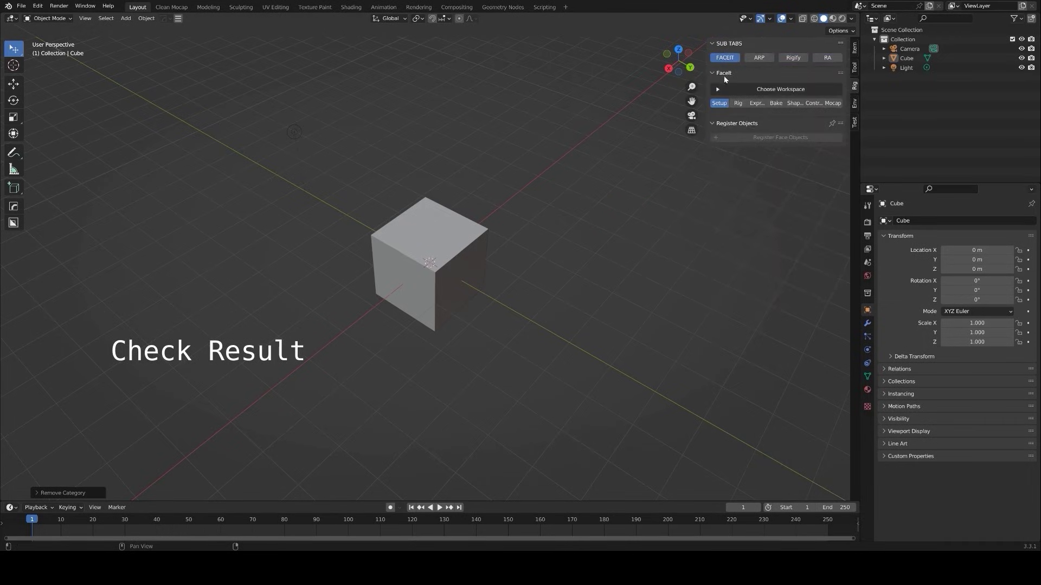
left_click(178, 18)
left_click_drag(274, 28, 320, 58)
left_click(485, 77)
left_click_drag(560, 78, 609, 96)
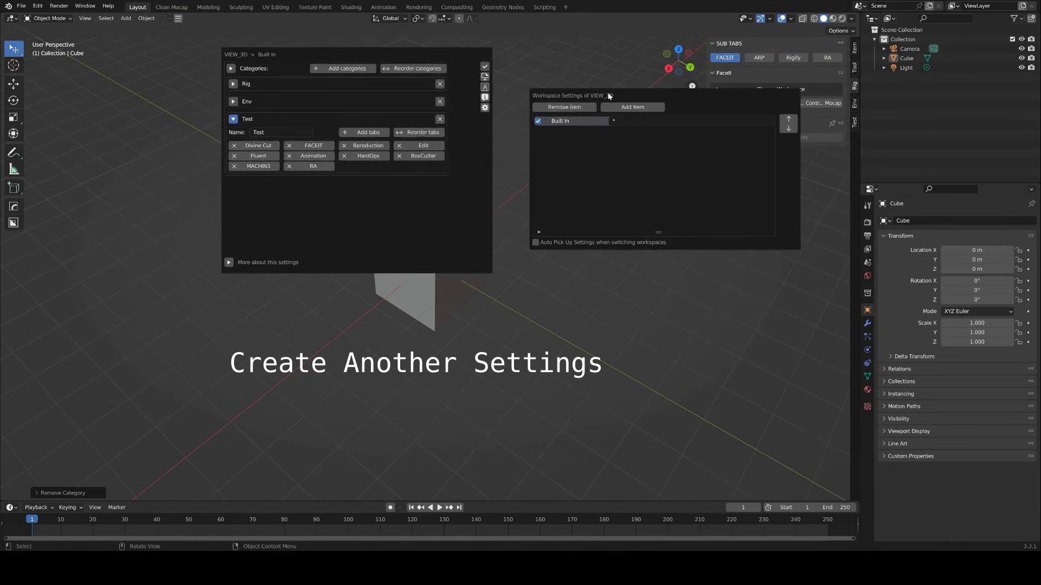
left_click(626, 107)
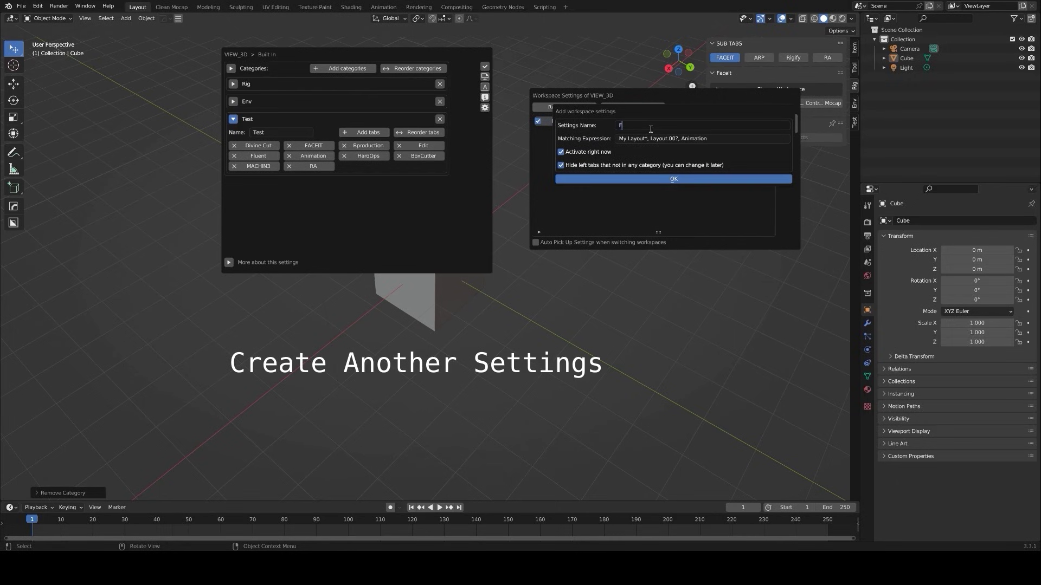
key("Return")
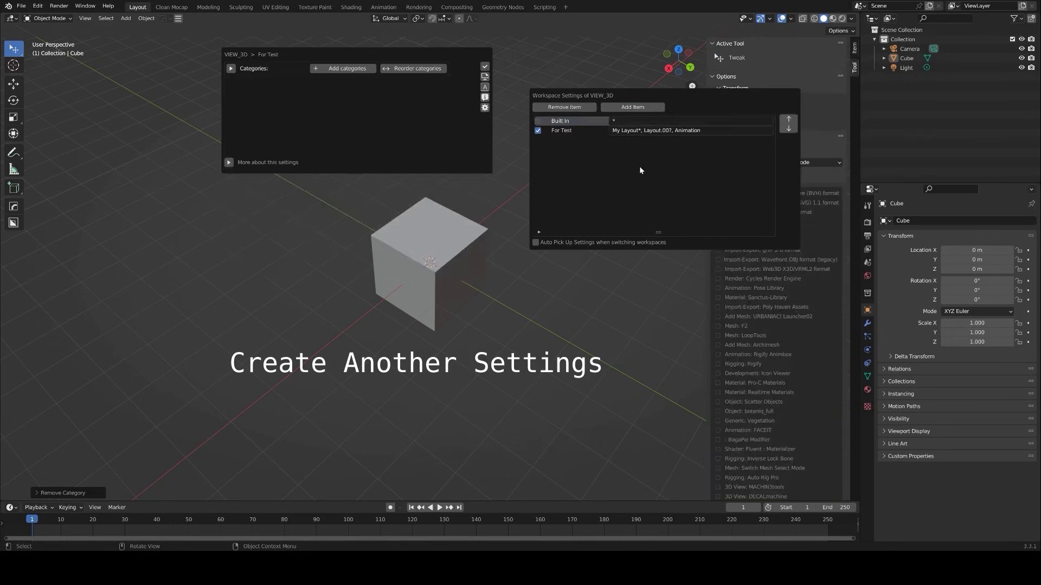
- Add the categories Test, Mat and Cat Name to the For Test setting
left_click(239, 163)
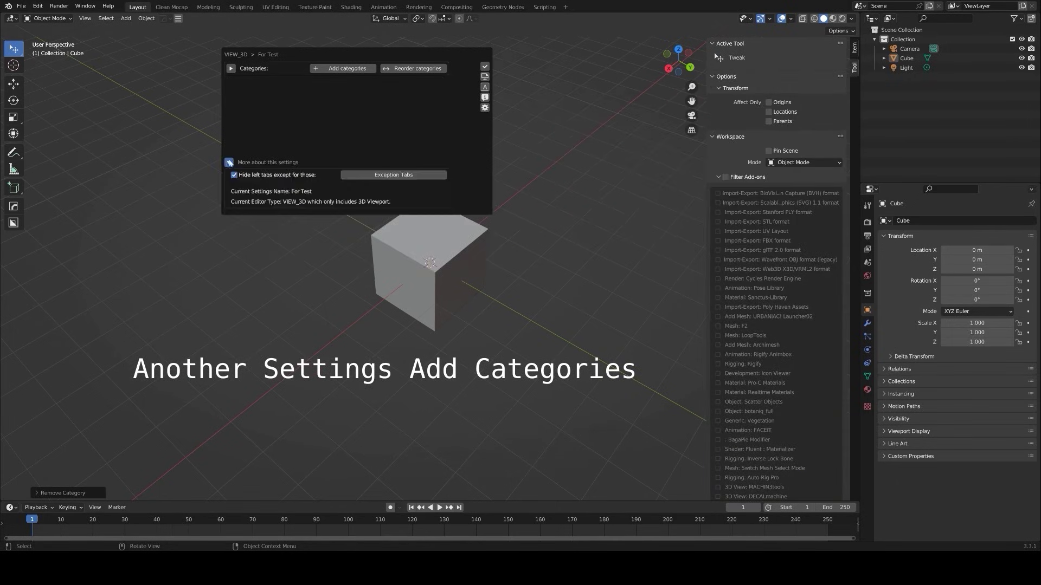
left_click(239, 164)
left_click(347, 68)
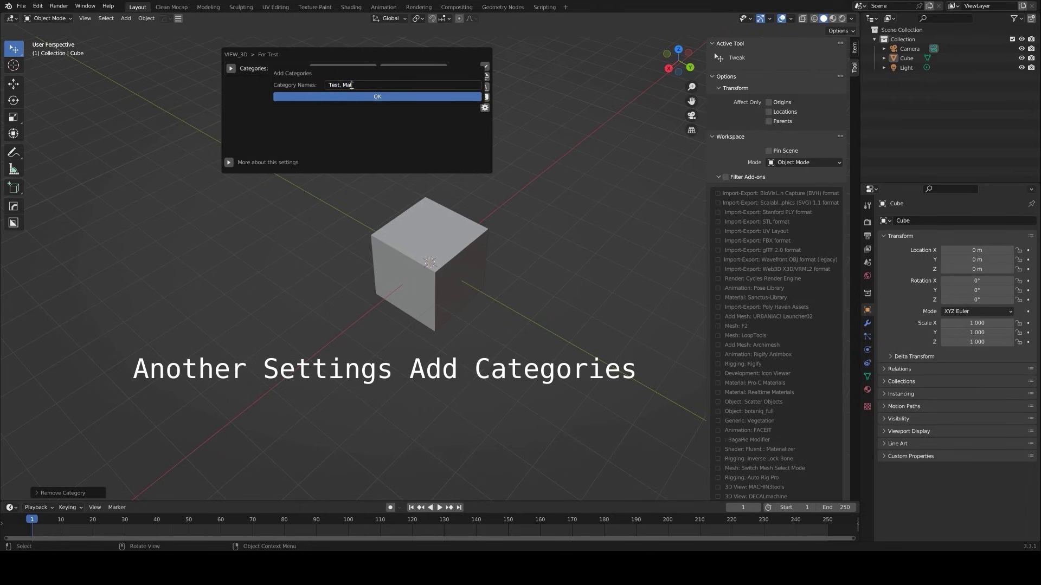
key("Return")
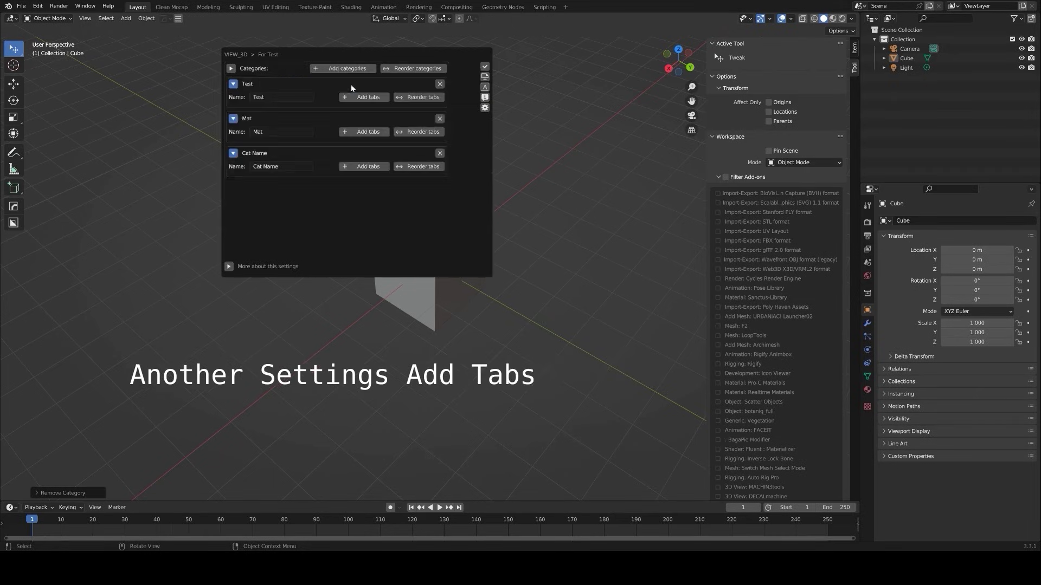
- Assign tabs to Test (including polygoniq), Mat and Cat Name, then apply the setup
left_click(379, 98)
left_click(313, 127)
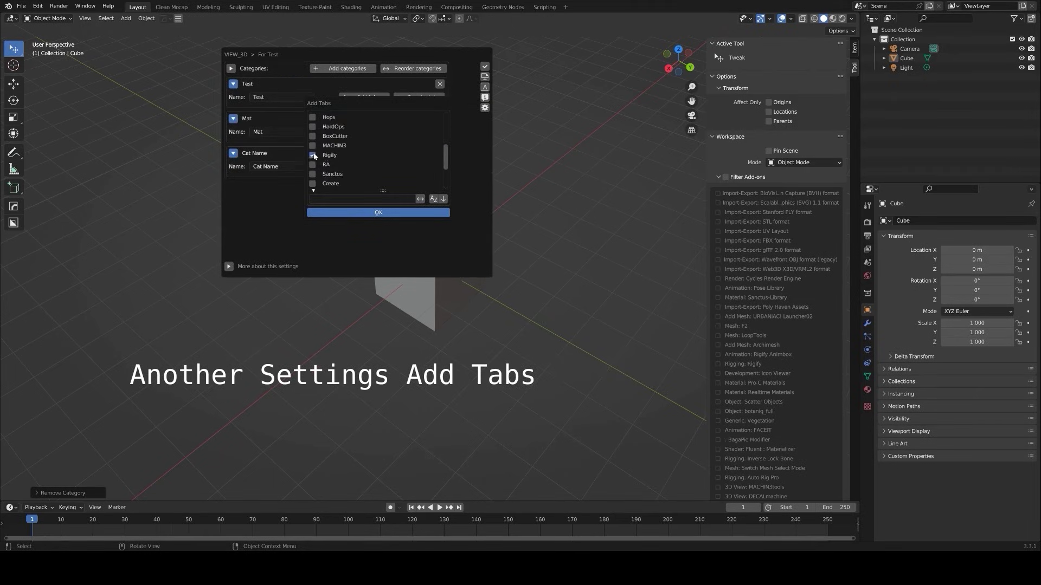
left_click(379, 213)
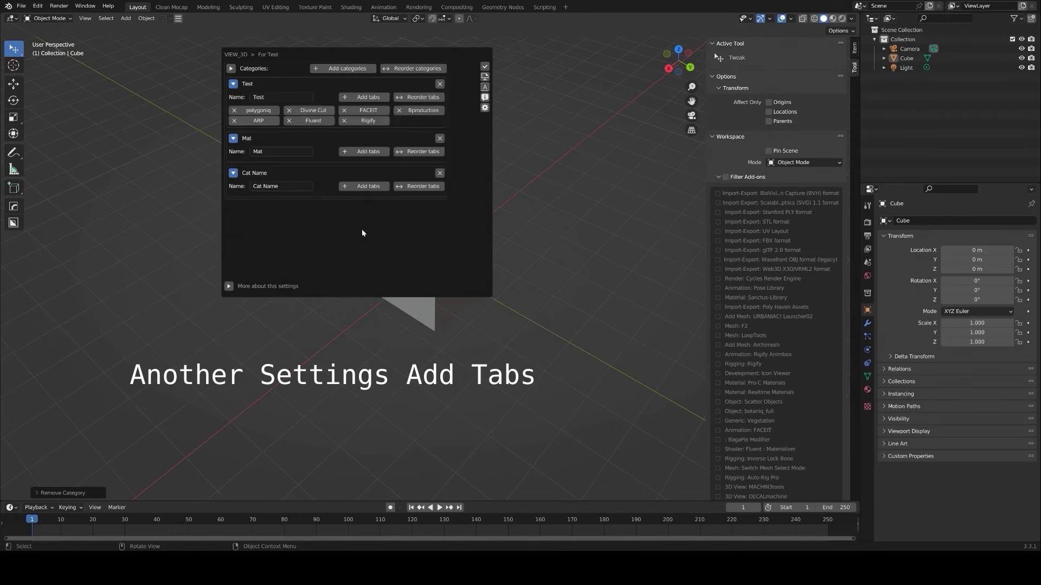
left_click(373, 153)
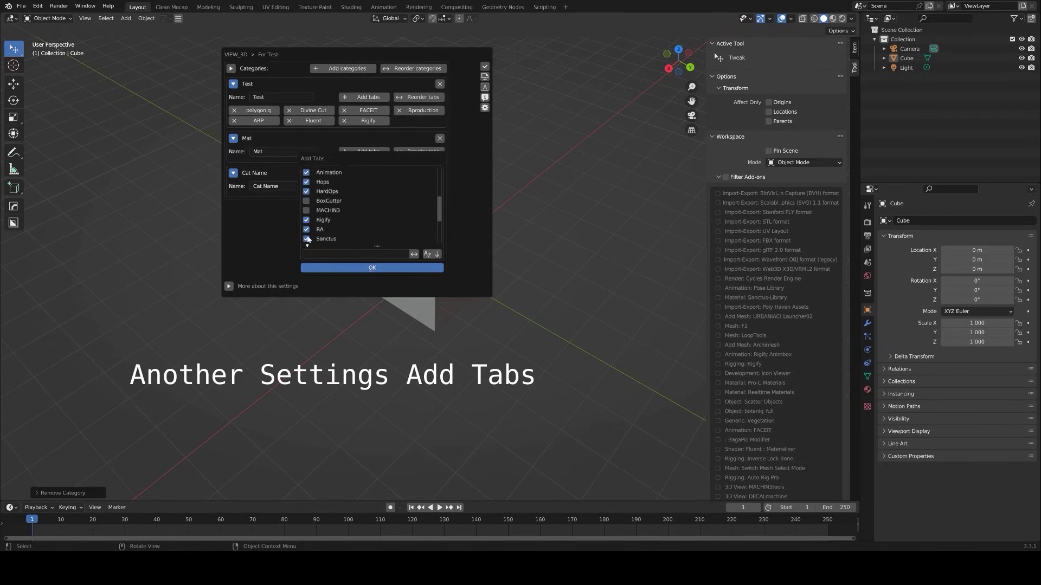
left_click(372, 268)
left_click(370, 217)
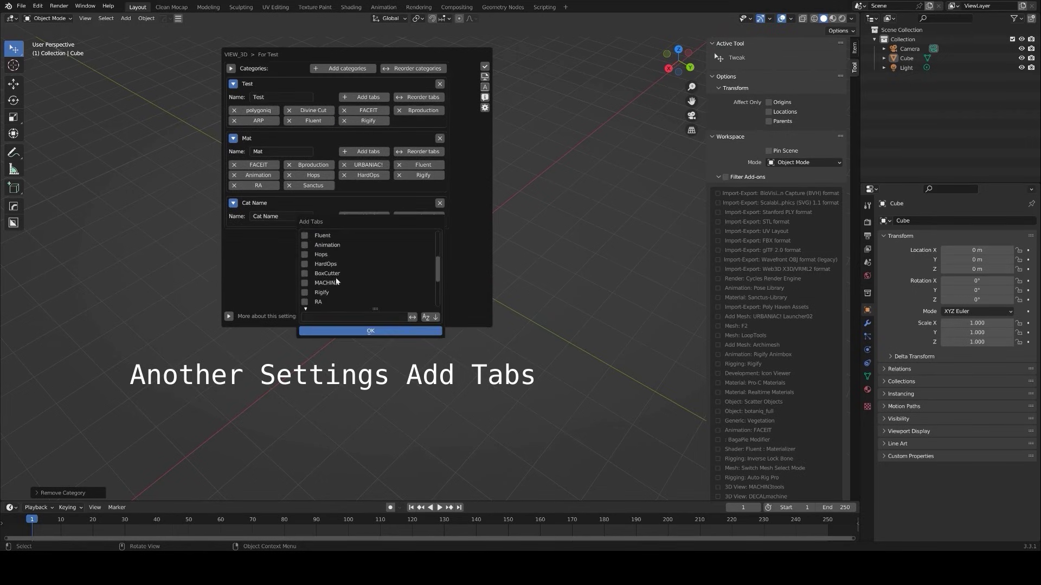
left_click(399, 331)
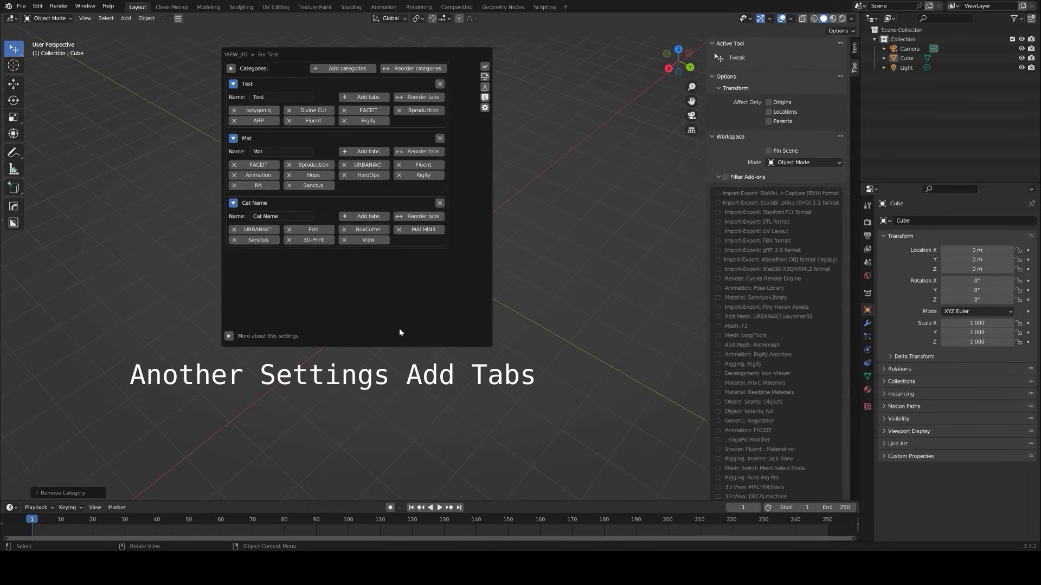
left_click(485, 67)
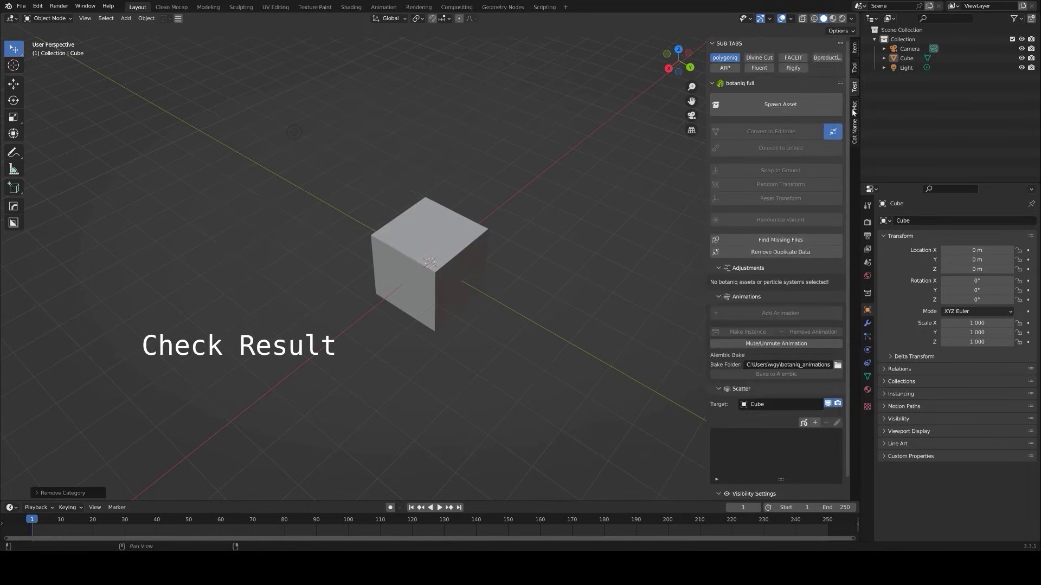
- Check the polygoniq, Fluent and Auto-Rig Pro tools, then collapse the Mat panels
left_click(793, 57)
left_click(827, 57)
left_click(759, 68)
left_click(727, 69)
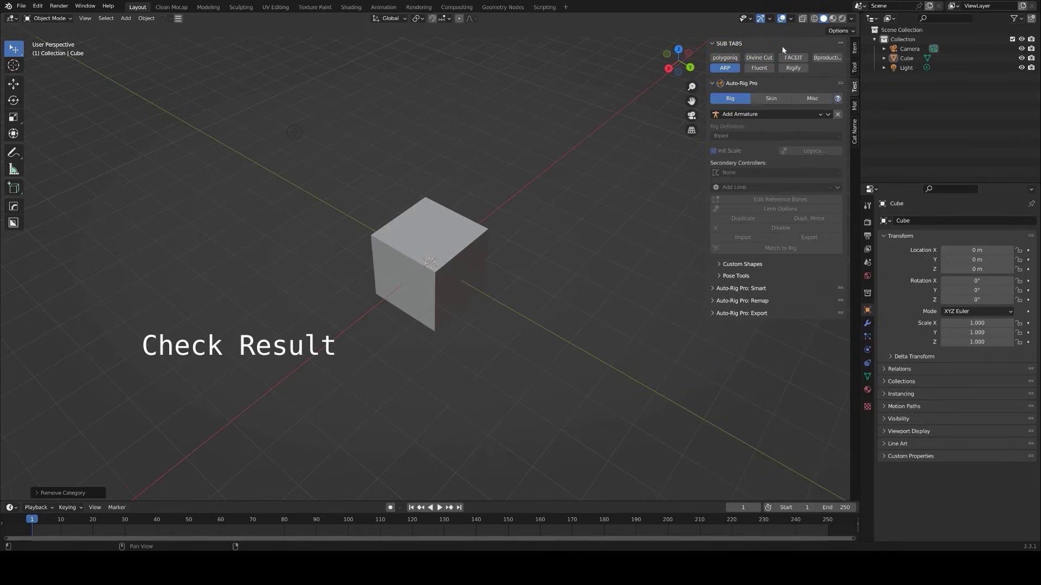
left_click(781, 44)
left_click(725, 58)
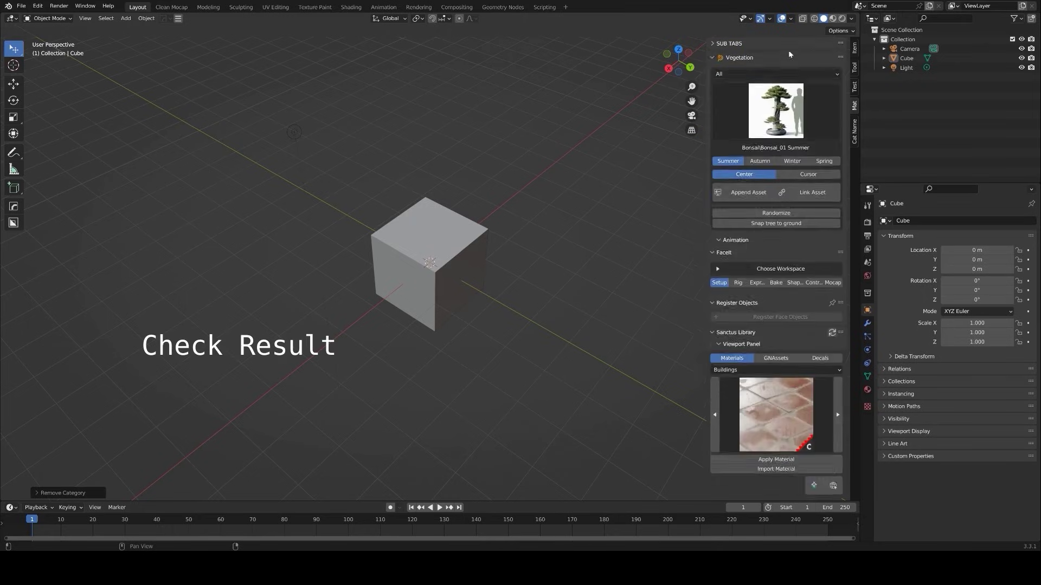
left_click(727, 72, "ctrl")
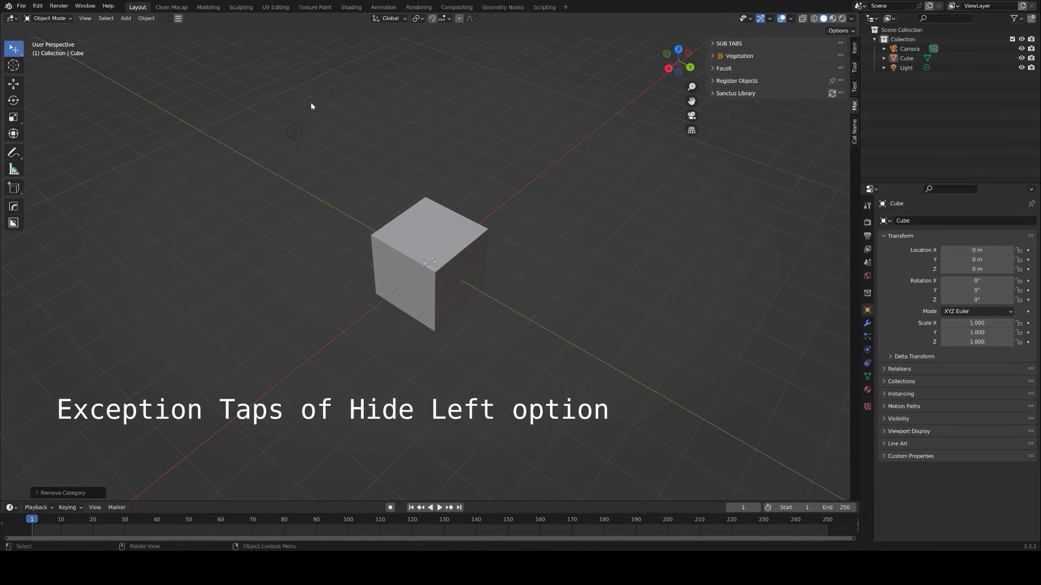
- Add Realtime Materials as an exception tab for left-tab hiding
left_click(177, 18)
left_click(184, 306)
left_click(359, 318)
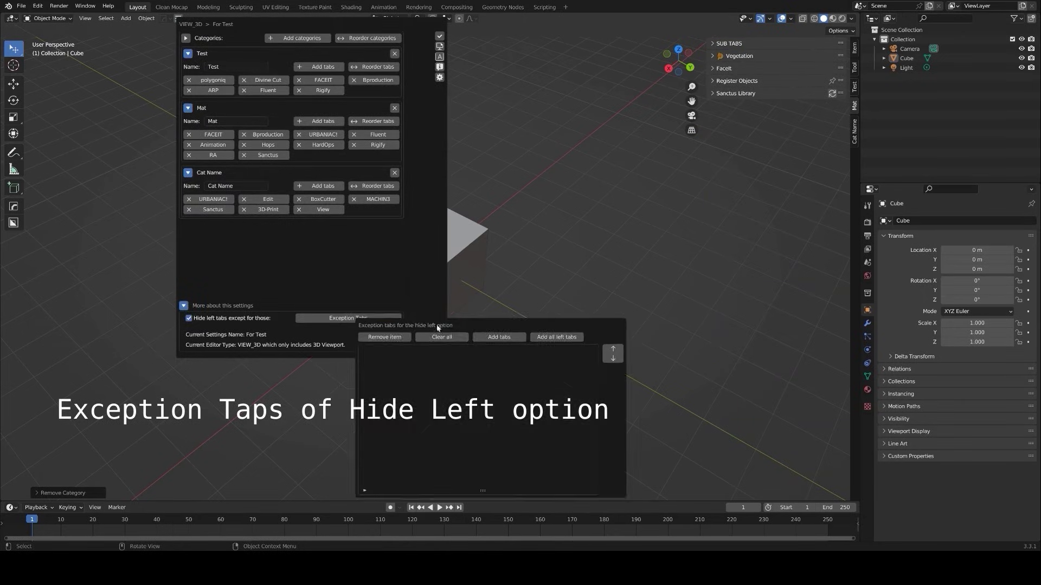
left_click(545, 228)
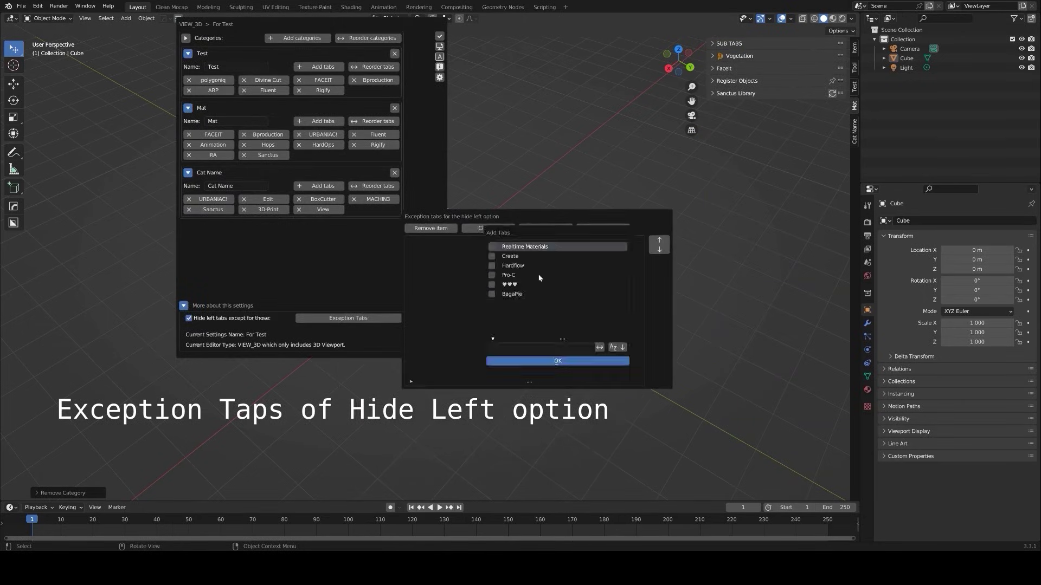
left_click(552, 361)
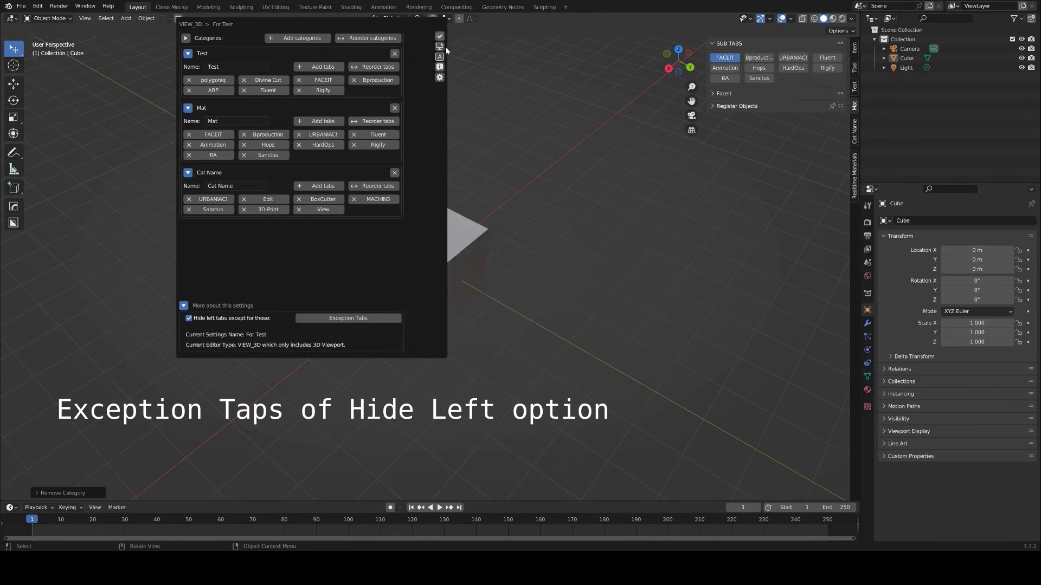